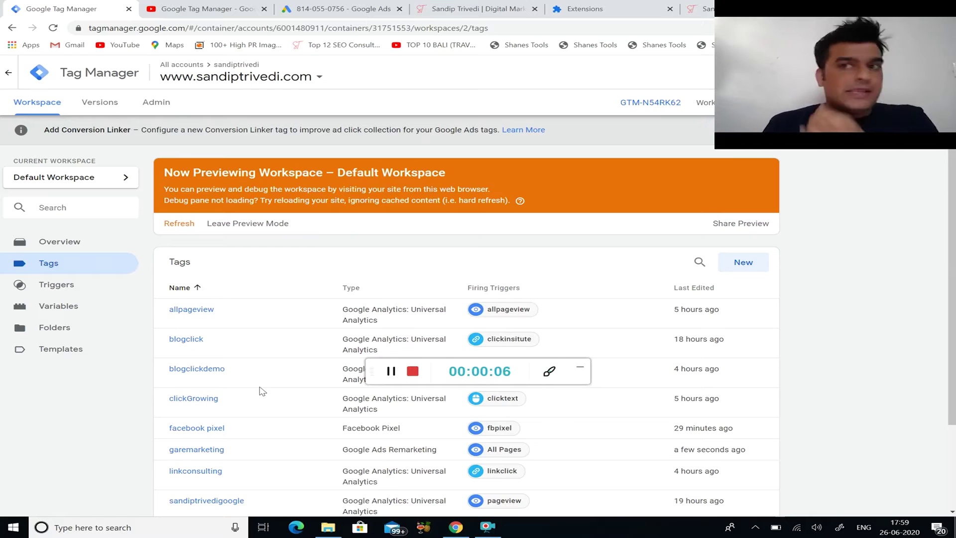
- Open google.com in the Extensions tab and search for "digital marketing course in ahmedabad"
click(581, 371)
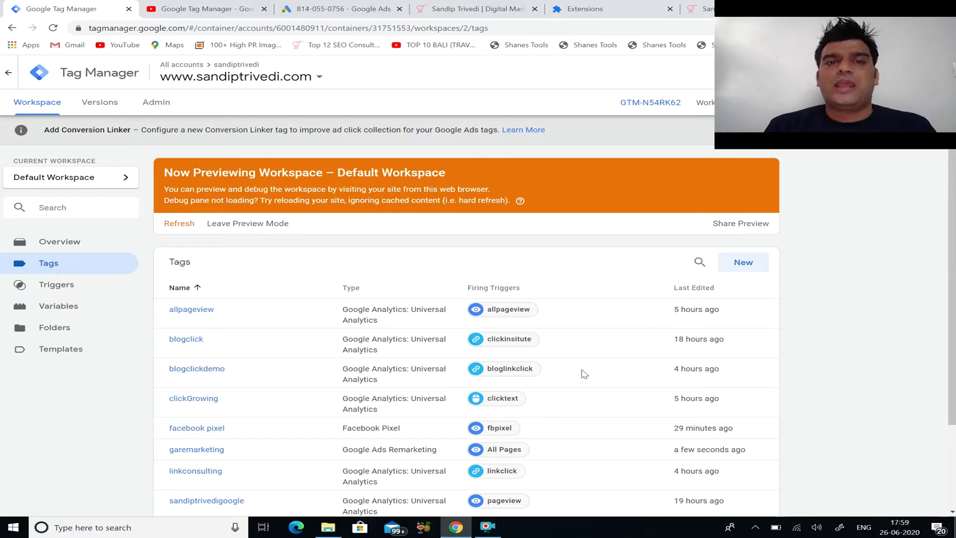
click(585, 8)
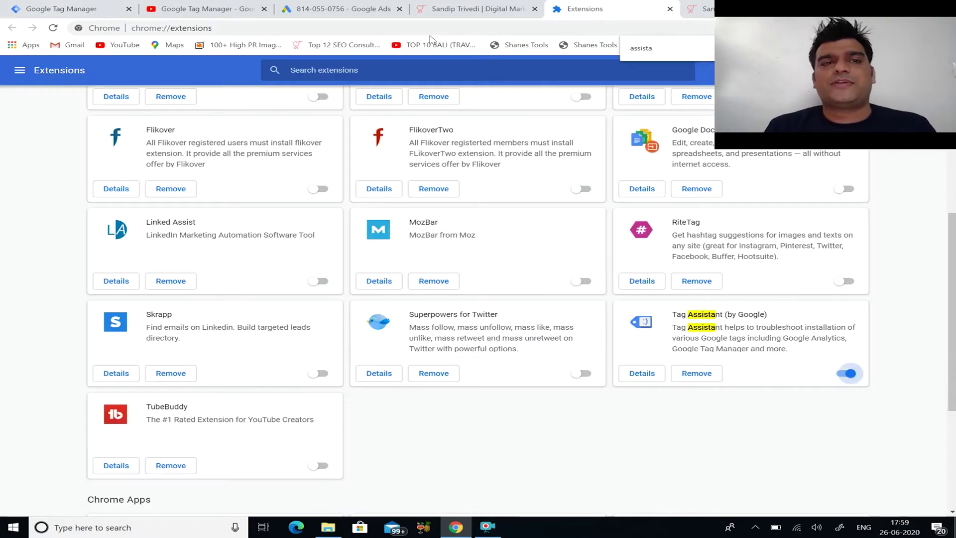
click(391, 28)
text(goo)
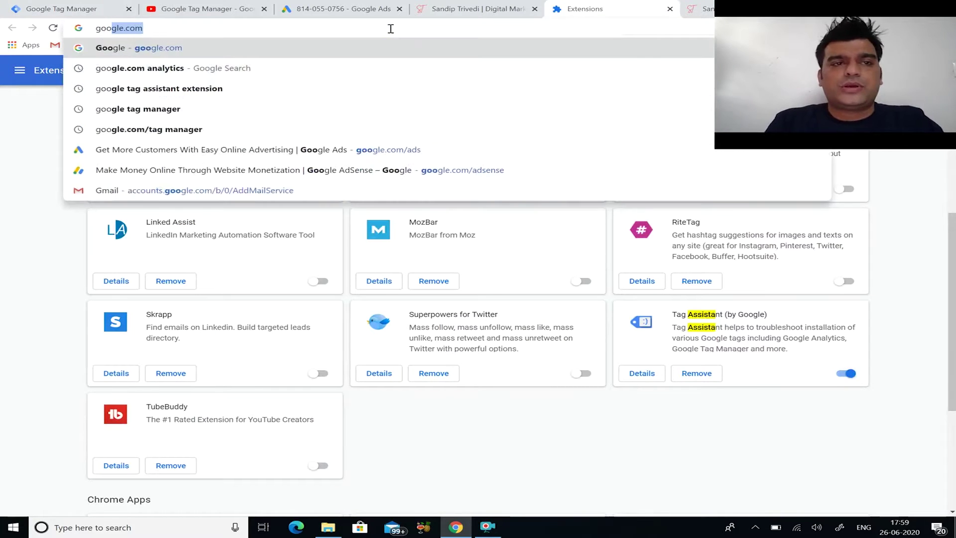
key(Return)
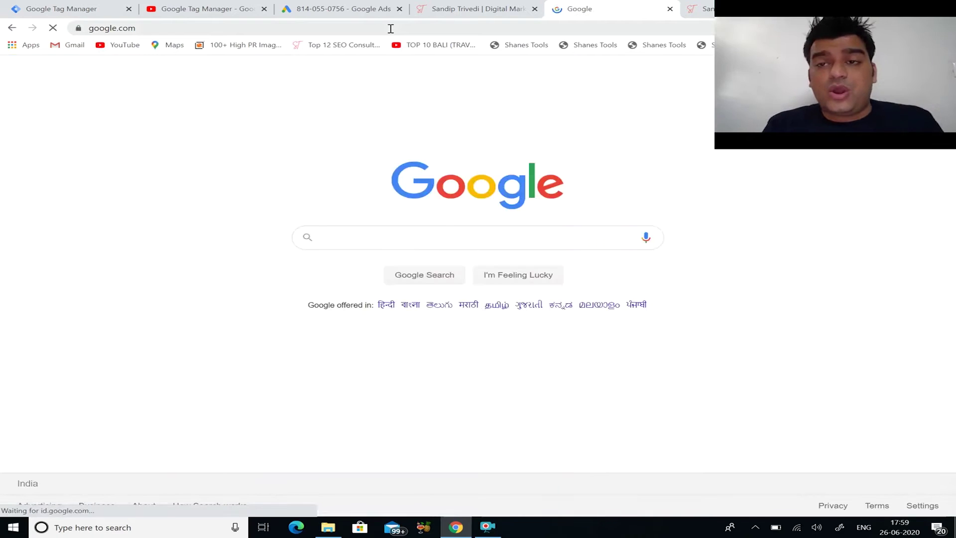
text(digi)
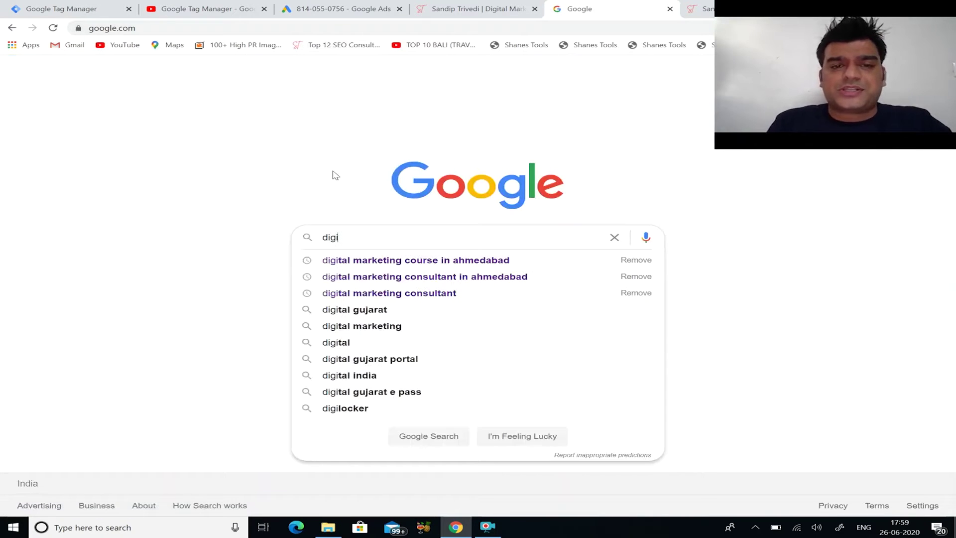
key(Down)
key(Return)
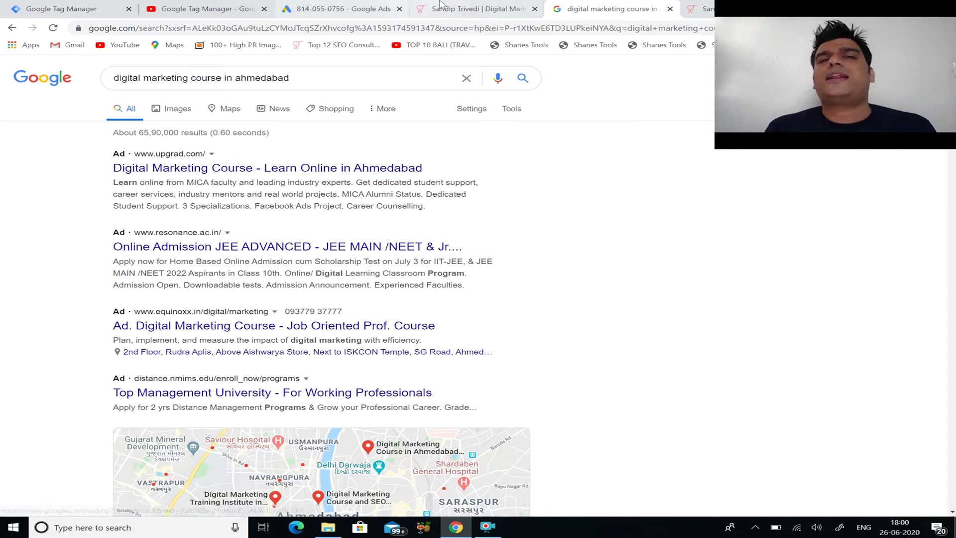
- Open the Contact page of the previewed website, keeping the Tag Manager debug pane collapsed
click(458, 6)
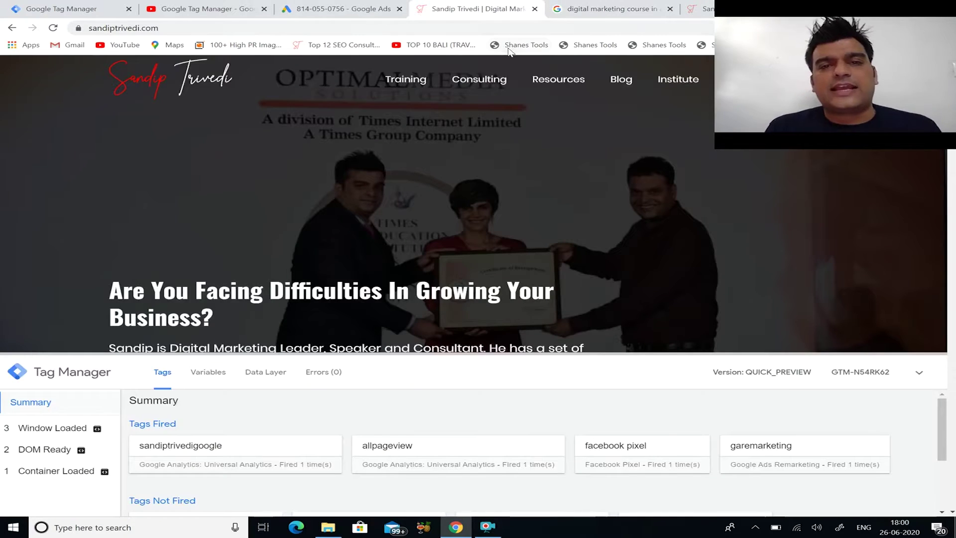
click(920, 372)
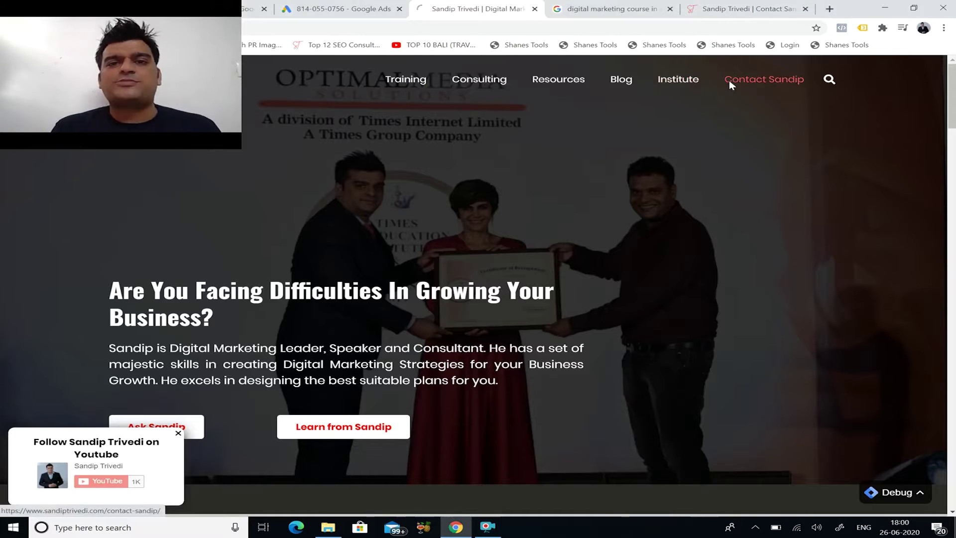
click(730, 85)
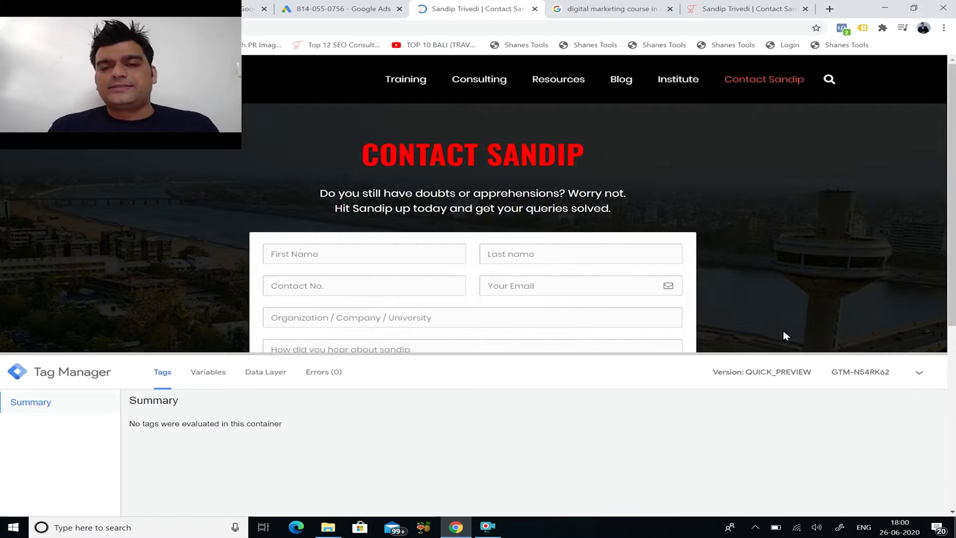
click(917, 377)
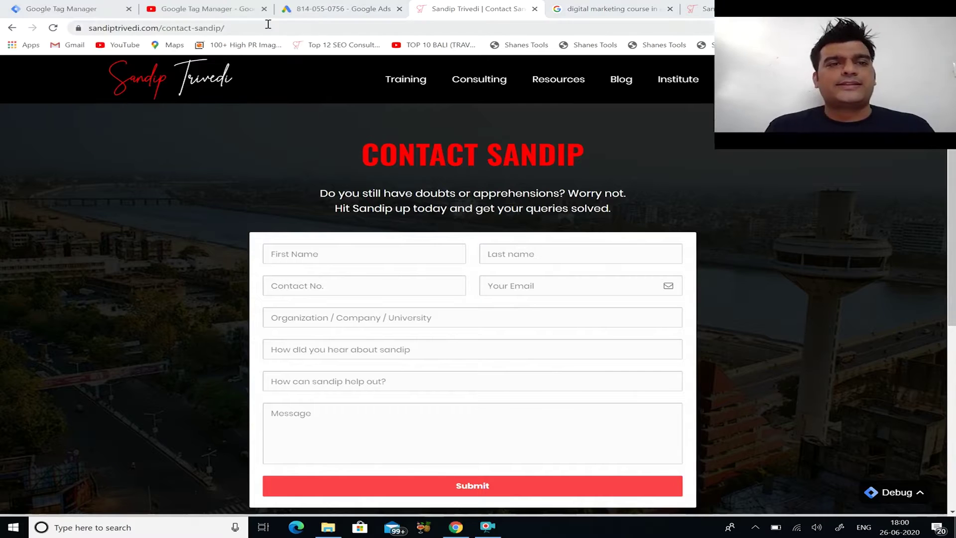
click(263, 28)
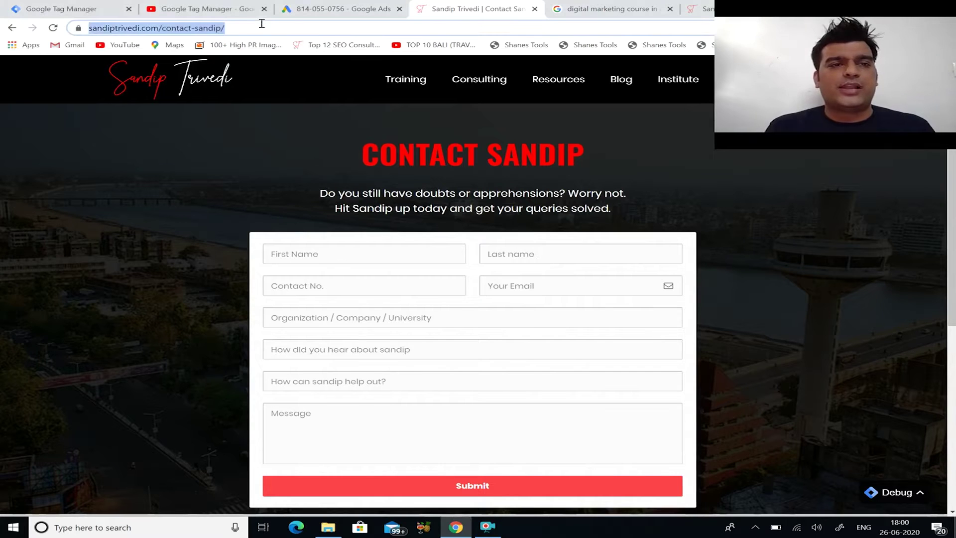
- Fill in the contact form's name, contact number, e-mail and organization fields with the saved autofill suggestions
click(354, 259)
click(342, 277)
click(381, 282)
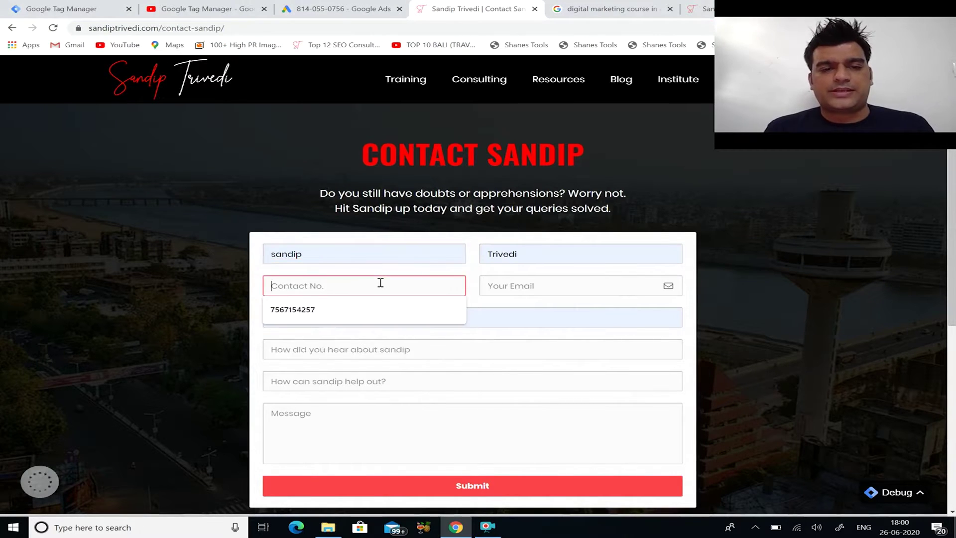
click(363, 306)
click(516, 279)
click(516, 308)
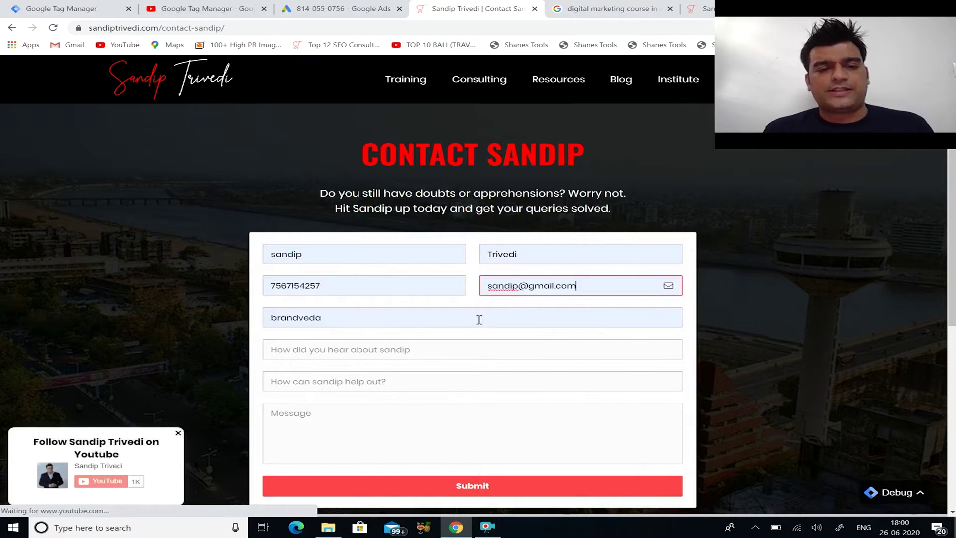
- Enter "zsds" for how you heard, "dsd" for the help needed and "ds" as the message, and submit the contact form
click(441, 343)
text(zsds)
click(385, 380)
text(dsd)
click(344, 432)
text(ds)
click(436, 479)
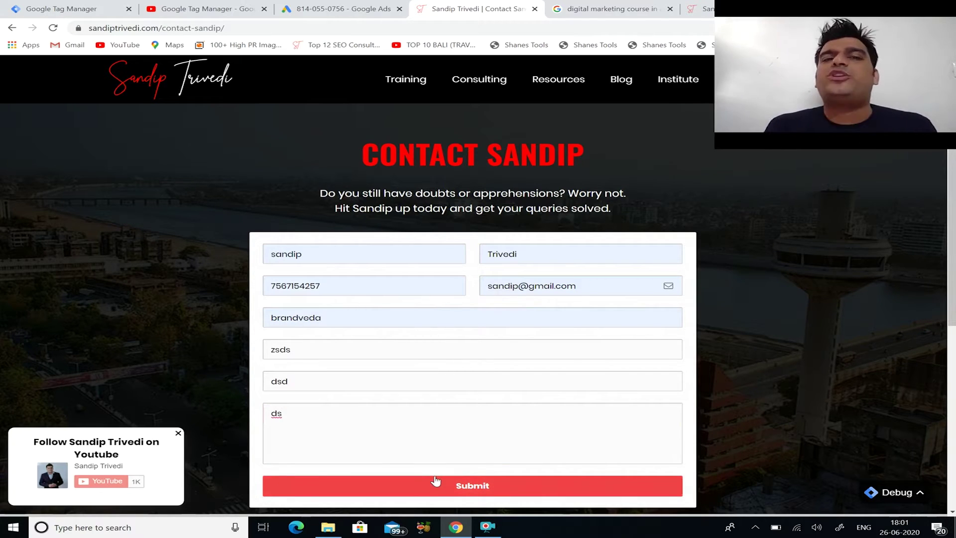
click(436, 482)
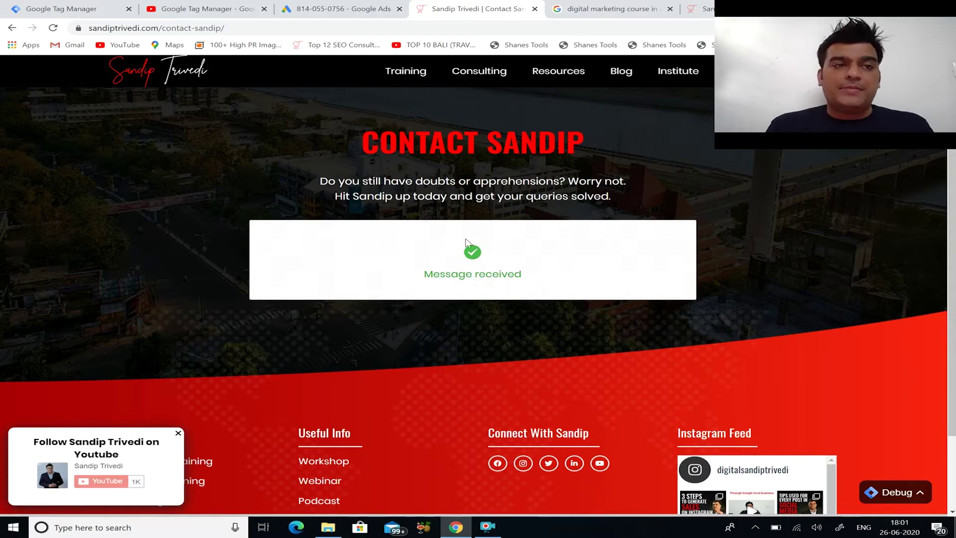
- Switch to Google Ads, exit the tag setup and open the Conversions page under Measurement
click(50, 9)
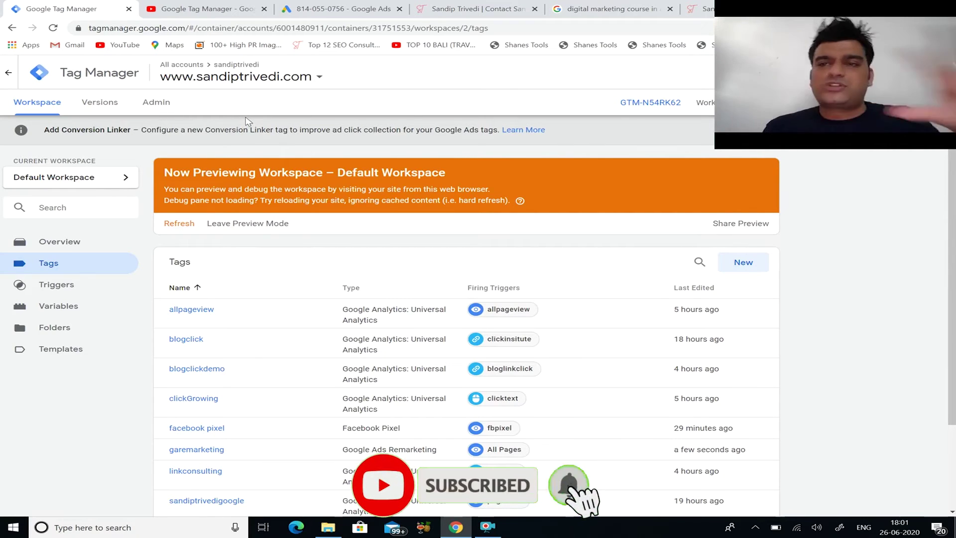
click(605, 8)
click(319, 8)
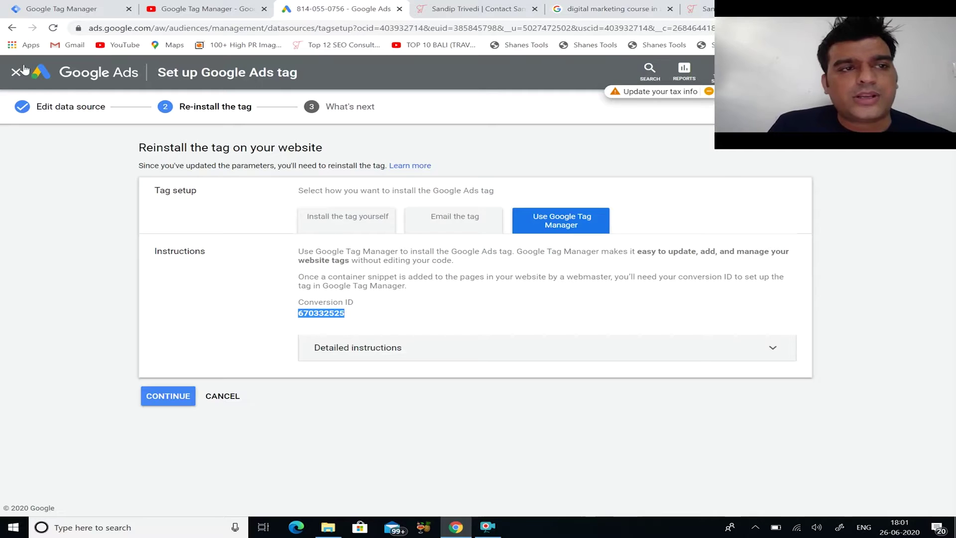
click(20, 71)
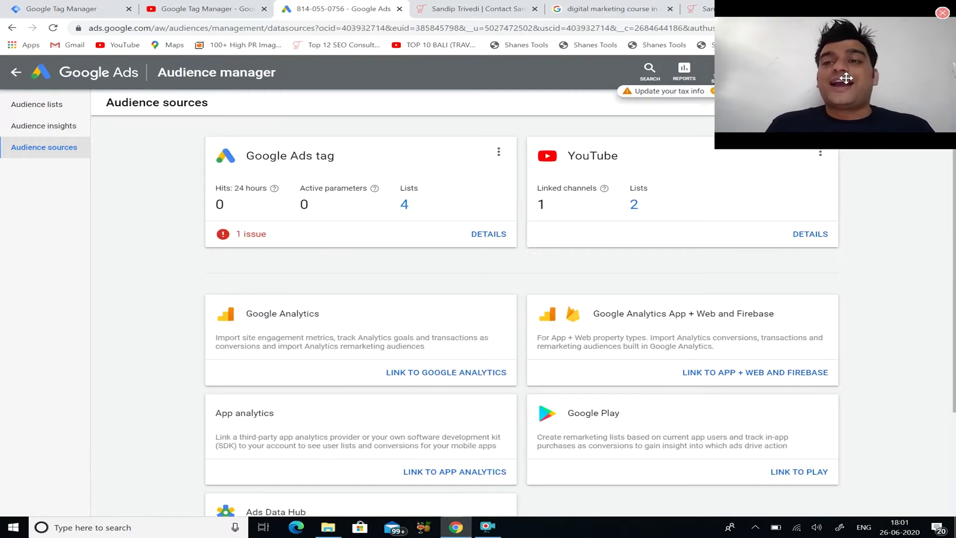
drag(847, 77, 55, 2)
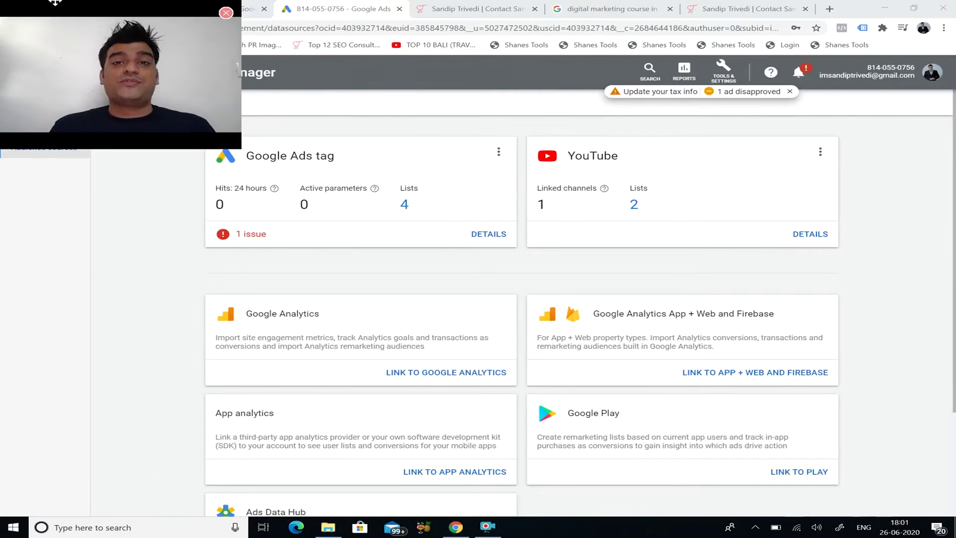
click(717, 72)
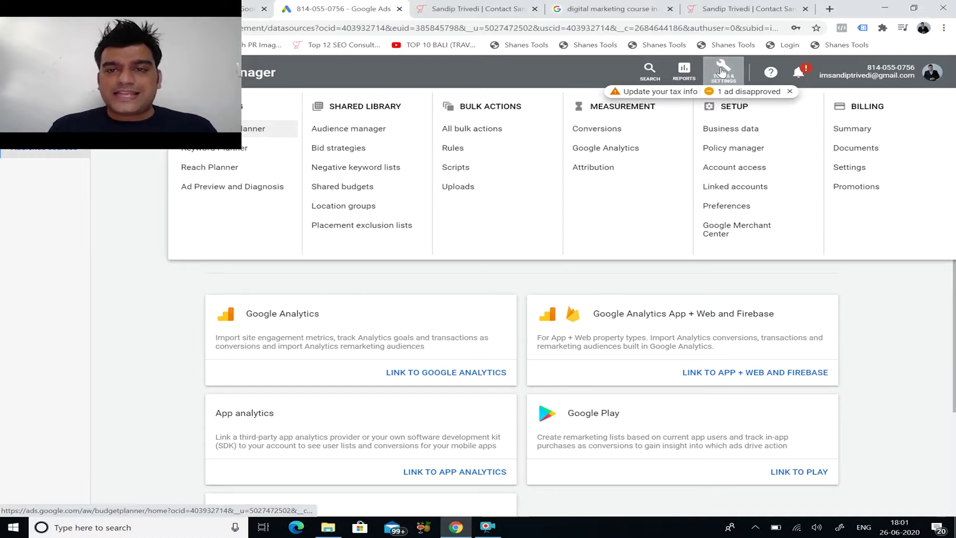
click(596, 129)
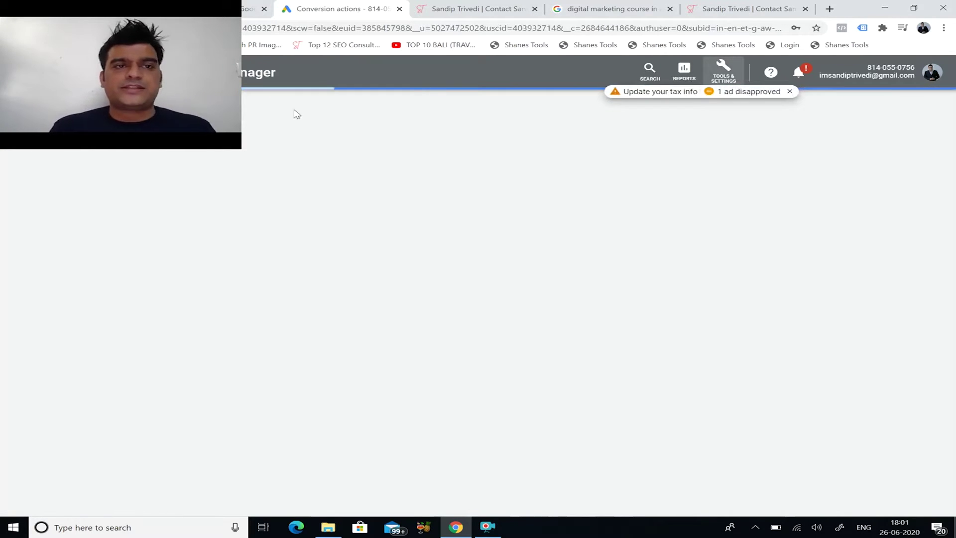
drag(206, 20, 920, 20)
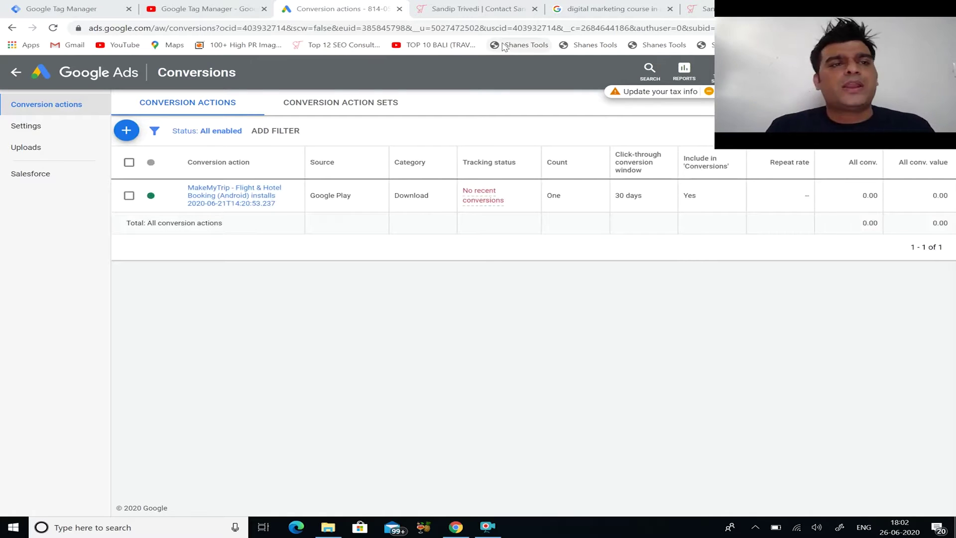
- Start a new Website conversion action with the category Submit lead form
click(127, 133)
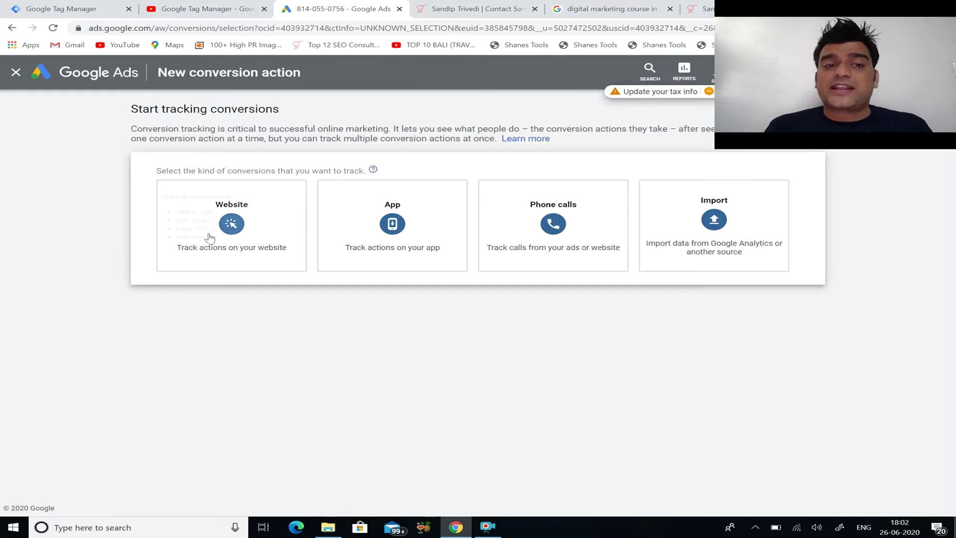
click(226, 219)
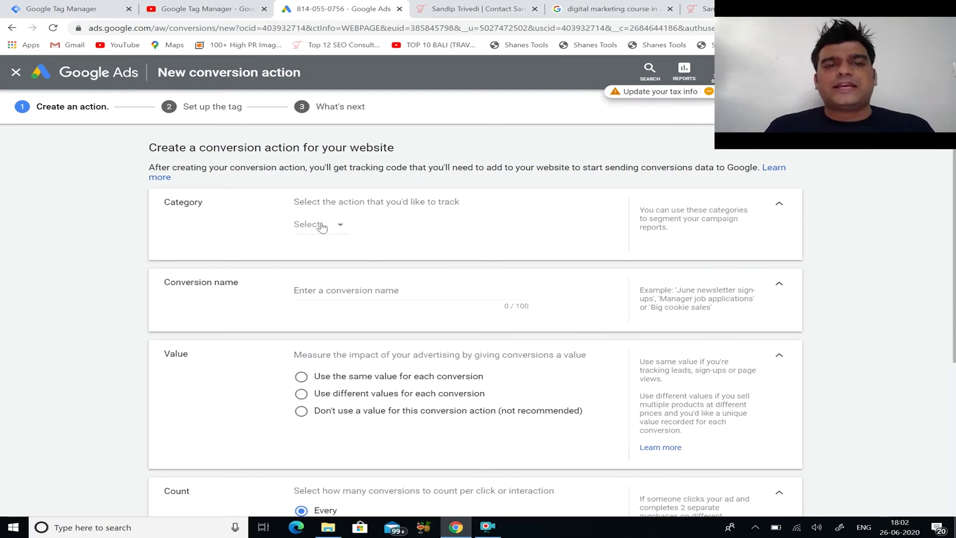
click(322, 226)
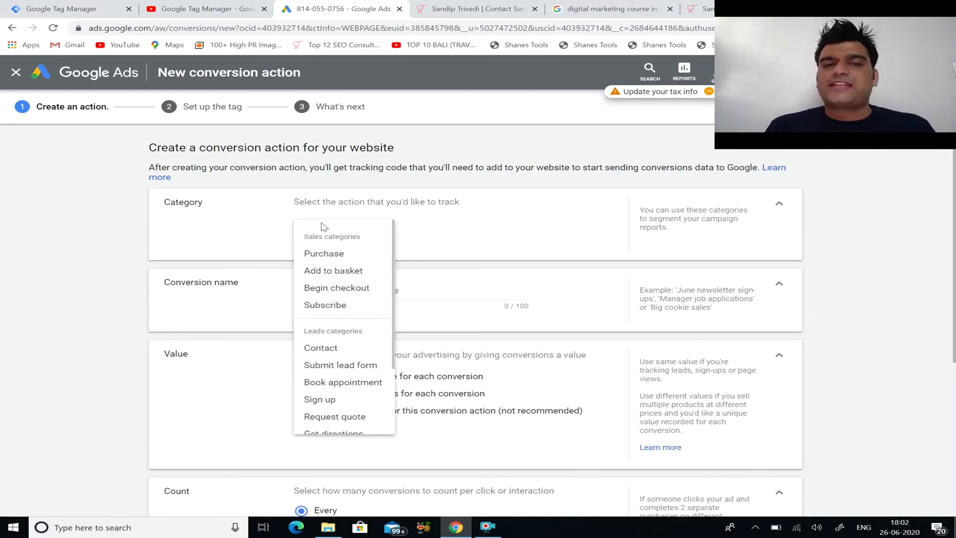
scroll(347, 364, down, 1)
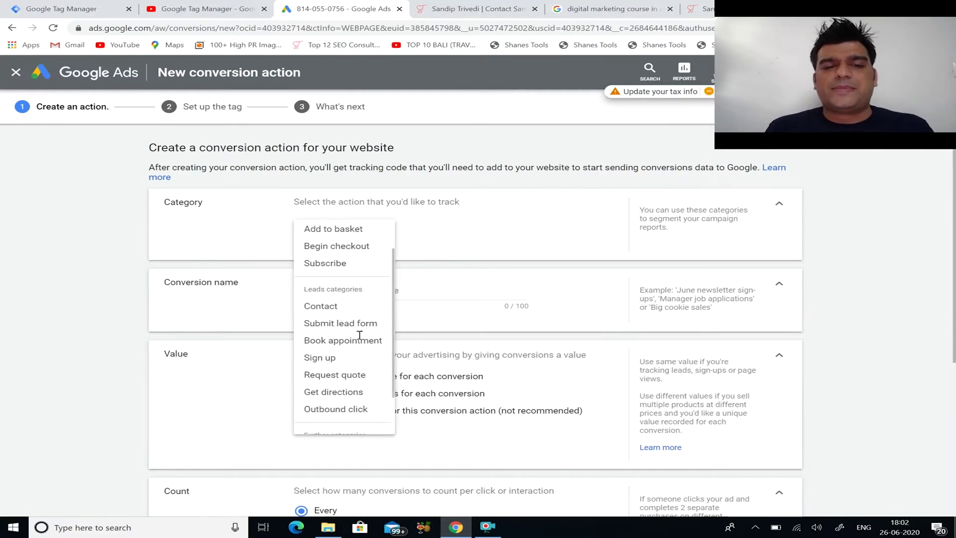
scroll(339, 329, down, 2)
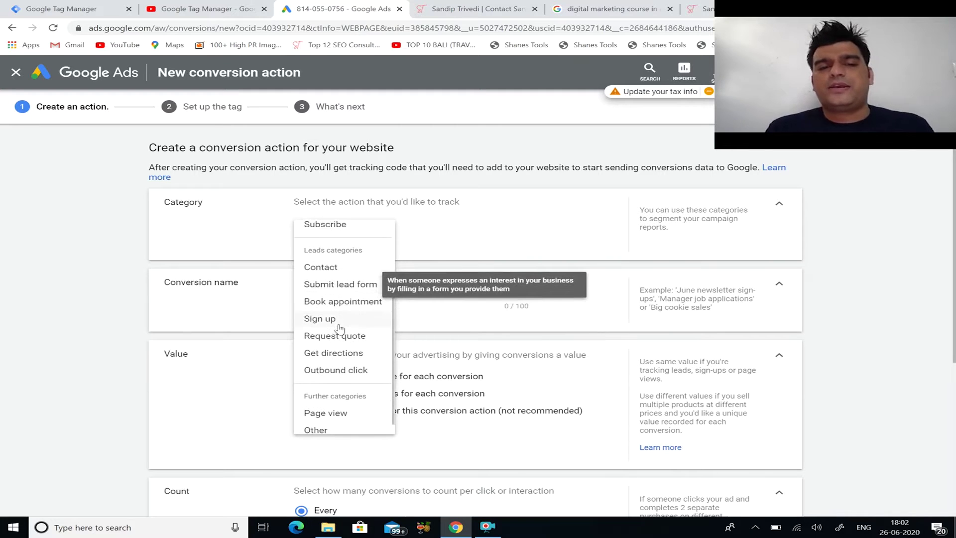
click(337, 286)
scroll(388, 289, down, 2)
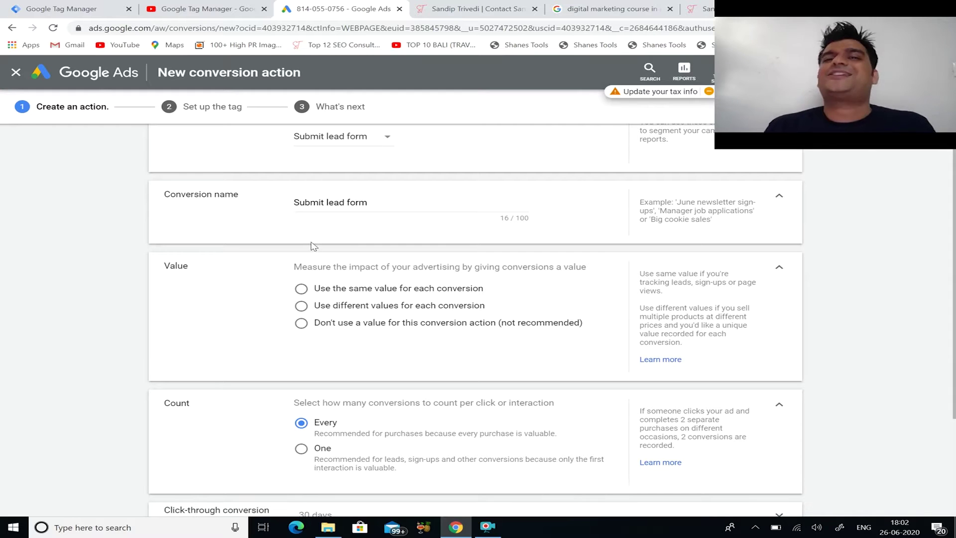
- Set the conversion action to use no value, leave the remaining settings at their defaults, and create it
click(299, 325)
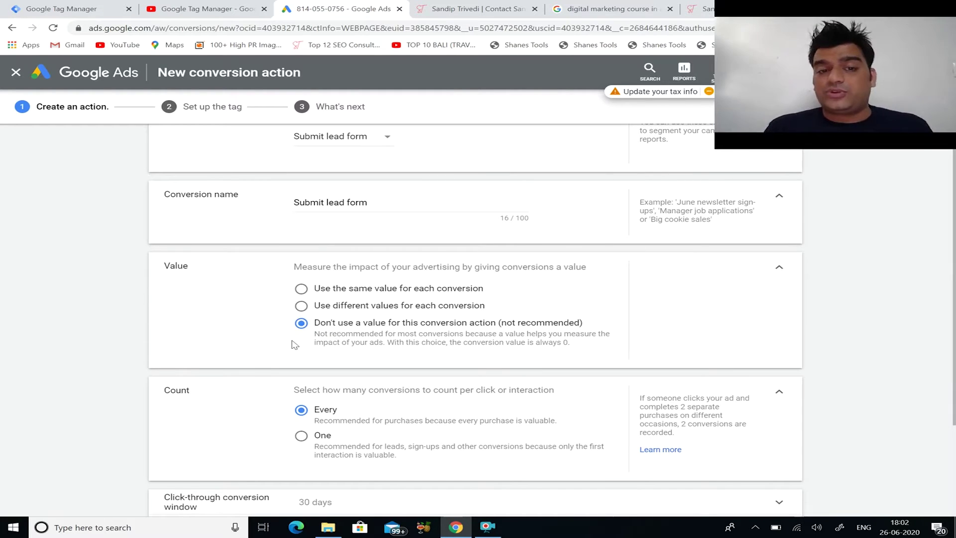
scroll(338, 327, down, 3)
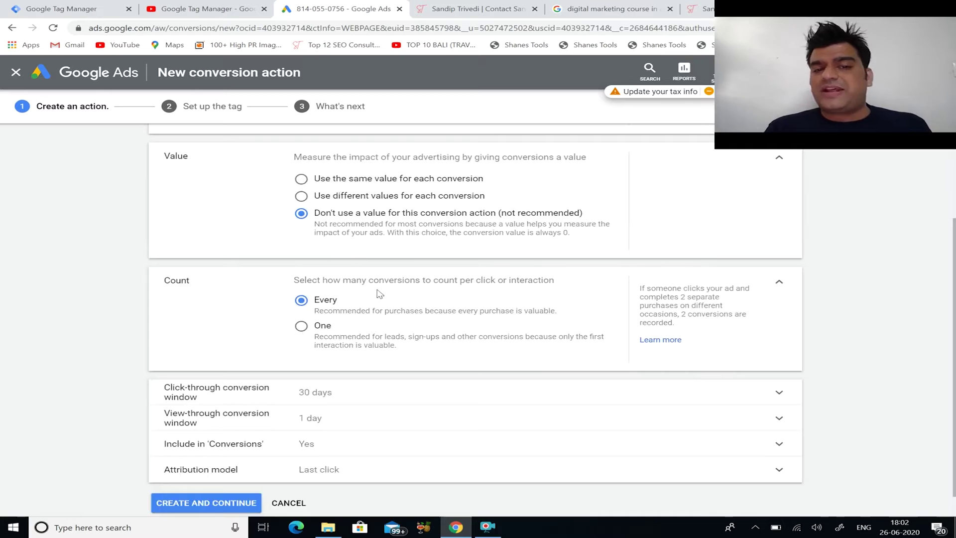
scroll(498, 275, down, 1)
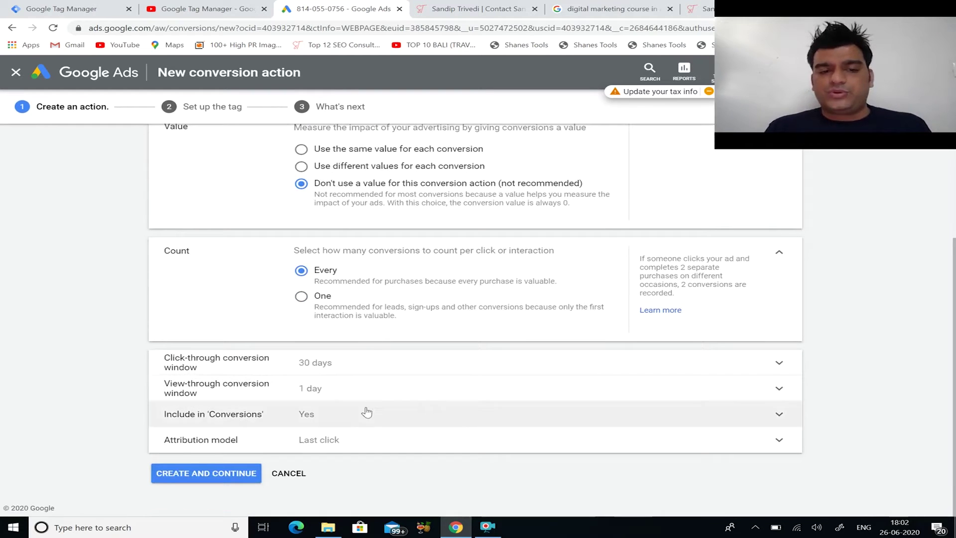
click(238, 480)
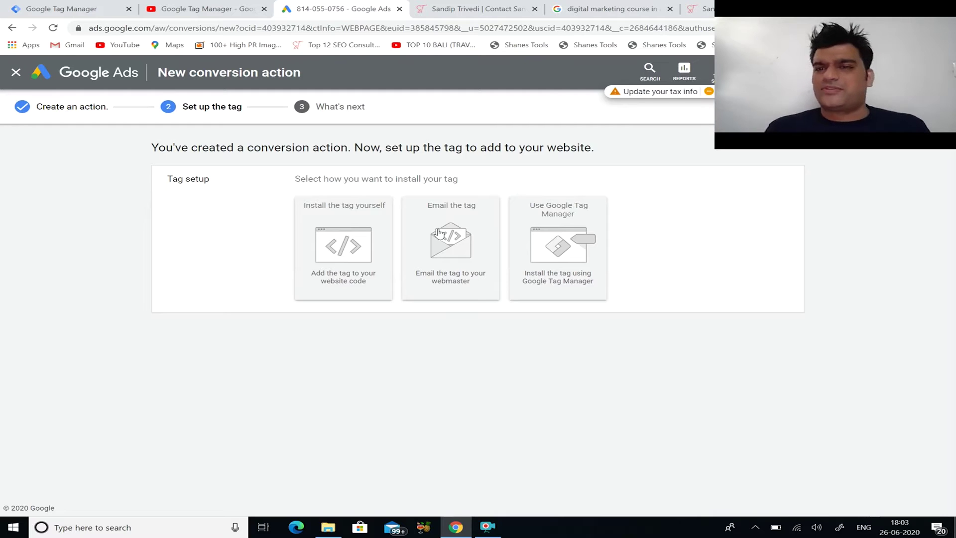
- Choose Google Tag Manager as the tag installation method, select the conversion ID, and return to the Tag Manager workspace
click(557, 234)
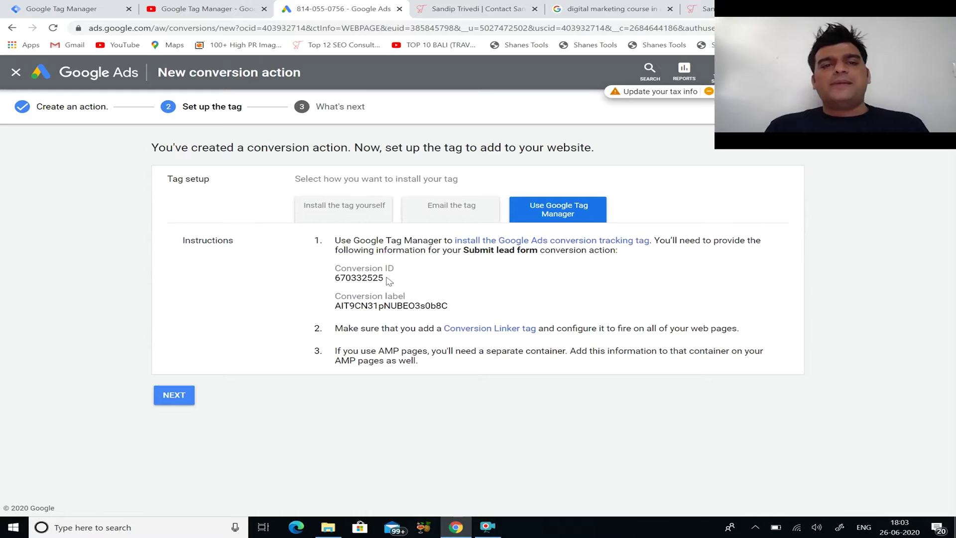
drag(387, 282, 342, 279)
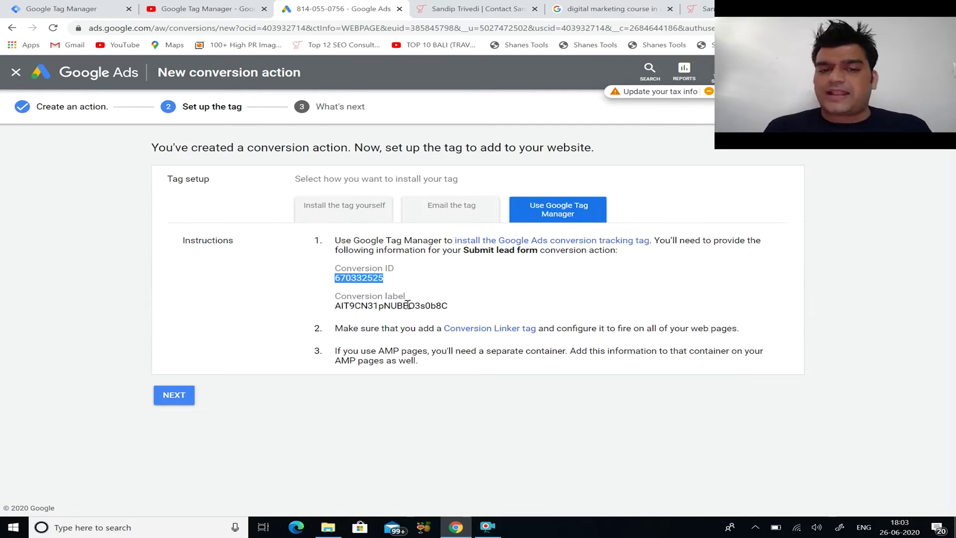
click(50, 9)
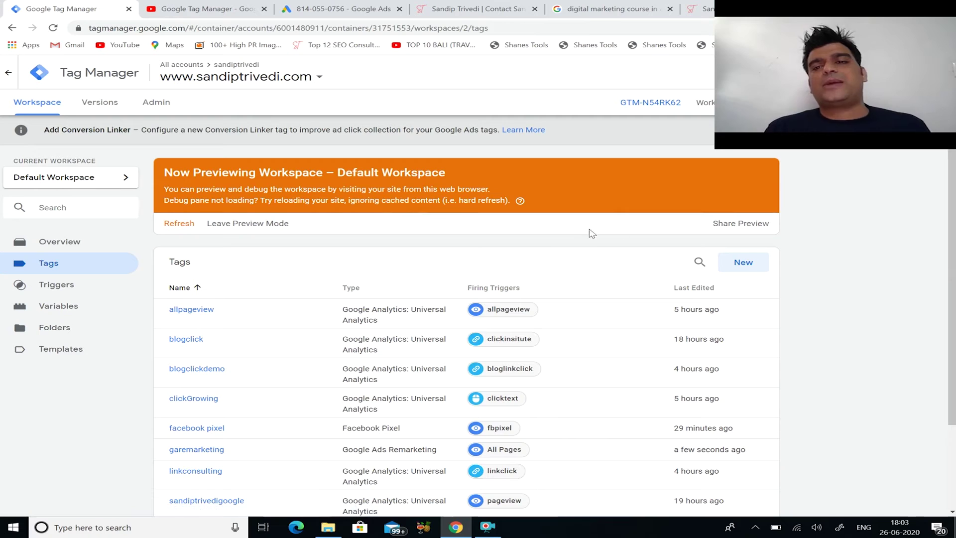
- Create a new tag named coversionwebsite with the tag type Google Ads Conversion Tracking
click(733, 262)
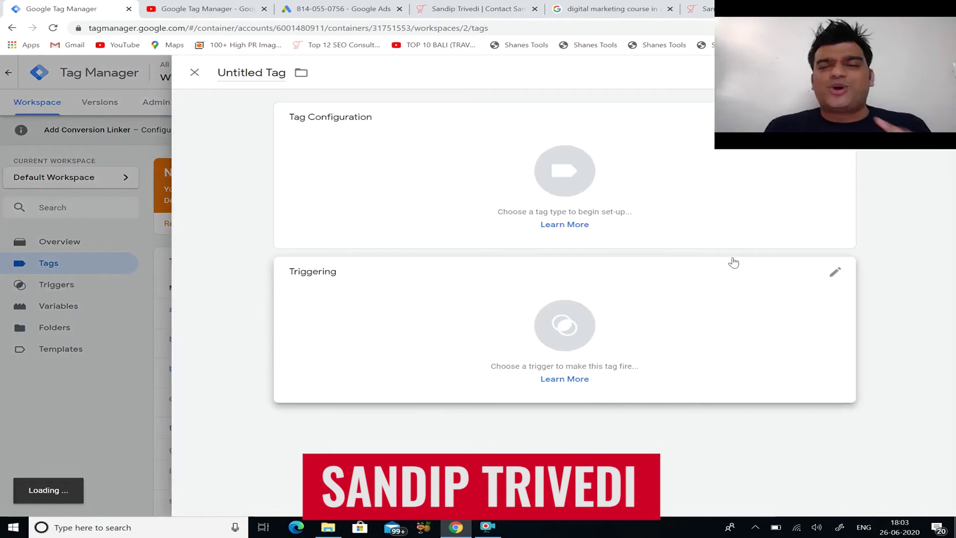
click(272, 76)
key(BackSpace)
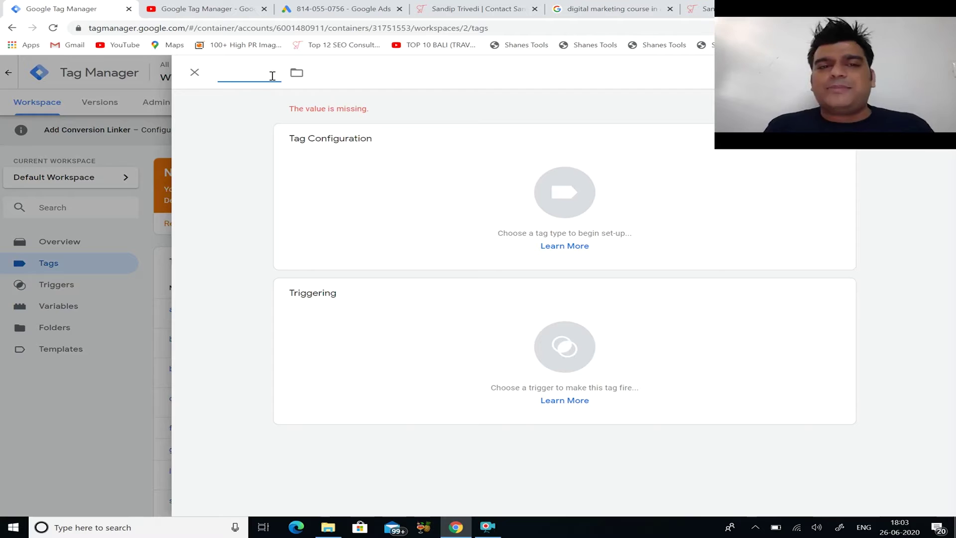
text(co)
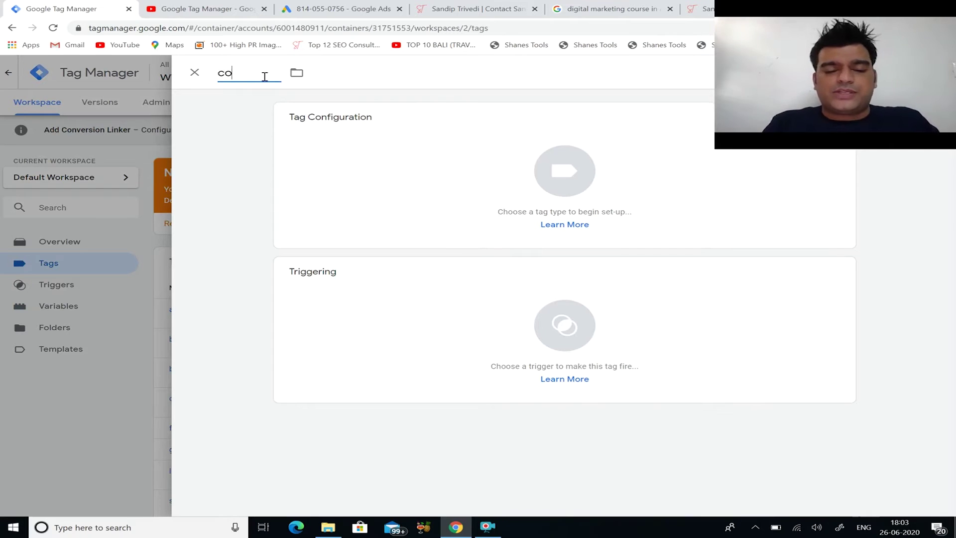
text(versionwebsite)
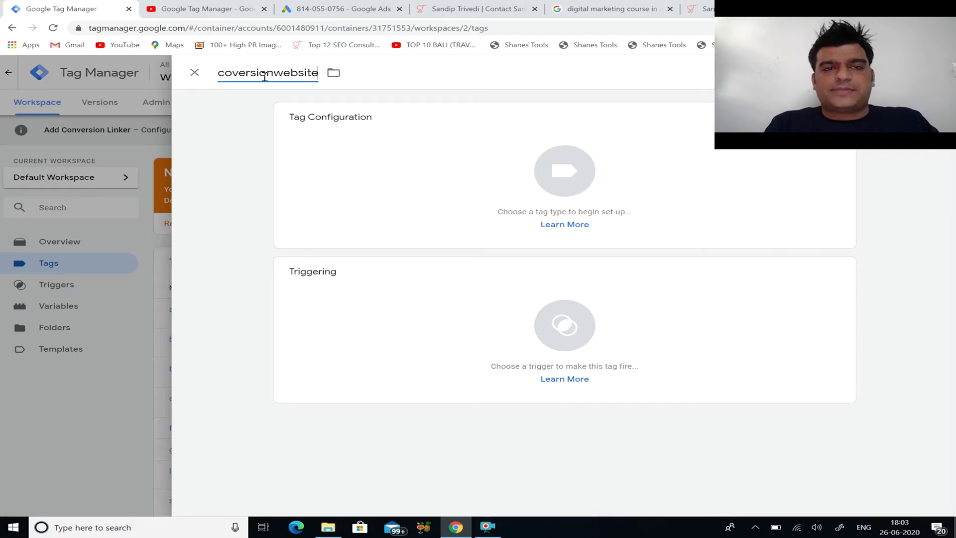
click(435, 177)
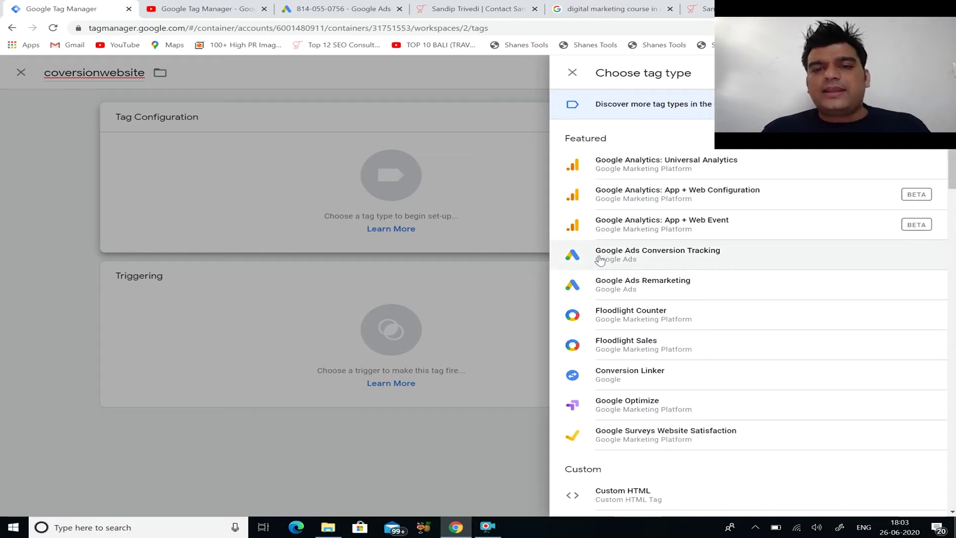
click(667, 264)
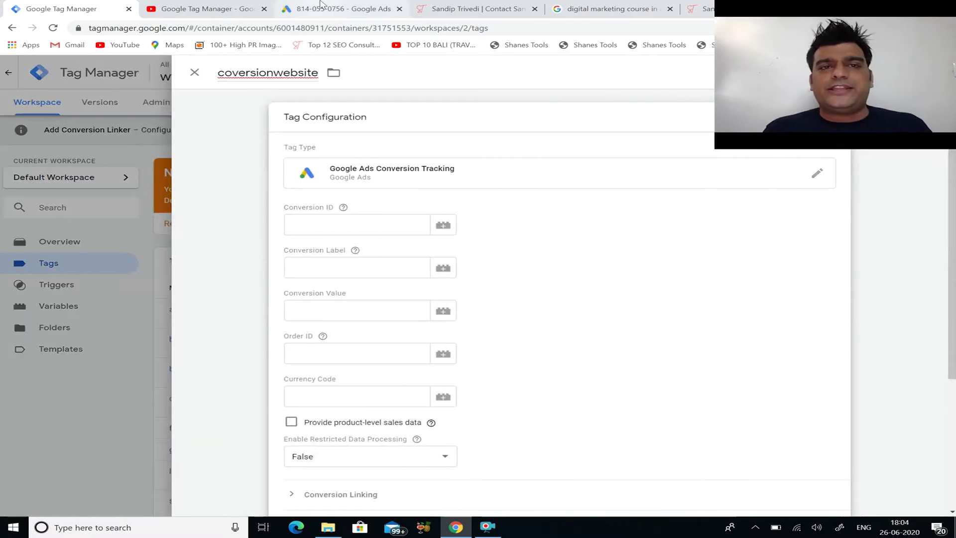
- Check the conversion ID in Google Ads and enter it as the tag's Conversion ID in Tag Manager
click(339, 8)
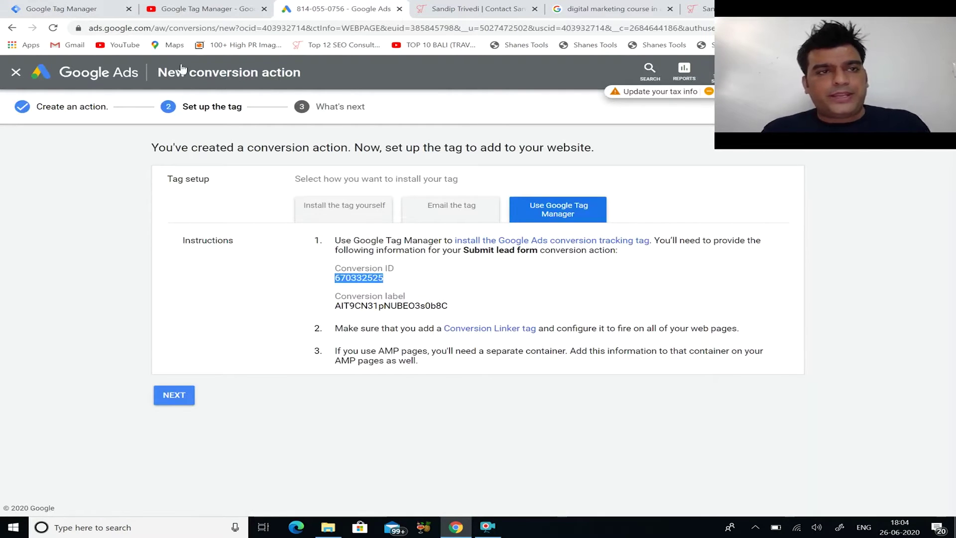
click(65, 9)
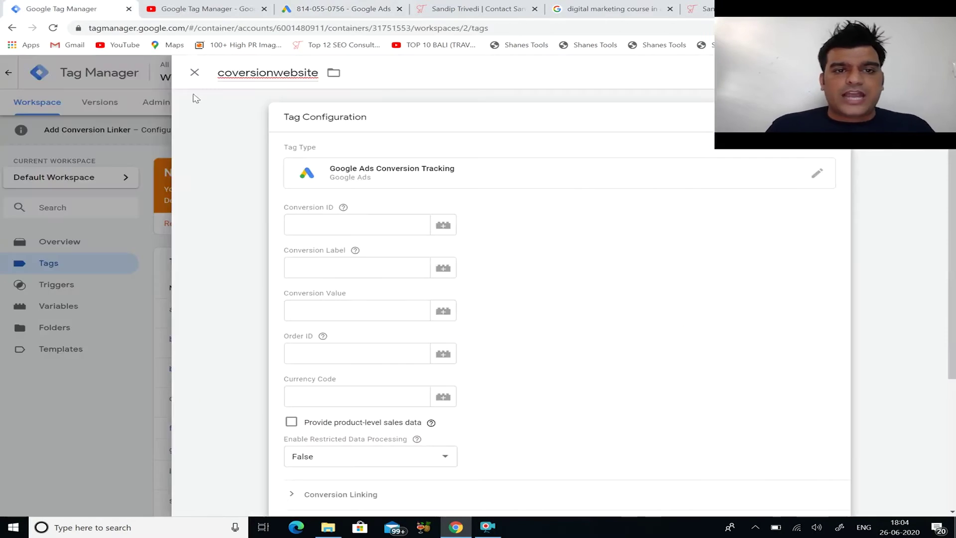
click(319, 222)
text(670332525)
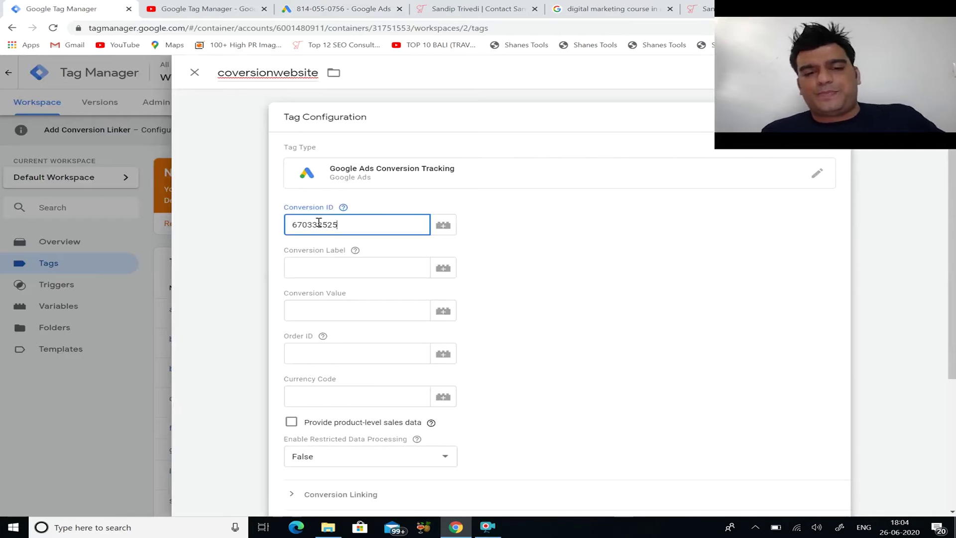
- Copy the conversion label from Google Ads and paste it as the tag's Conversion Label in Tag Manager
click(355, 250)
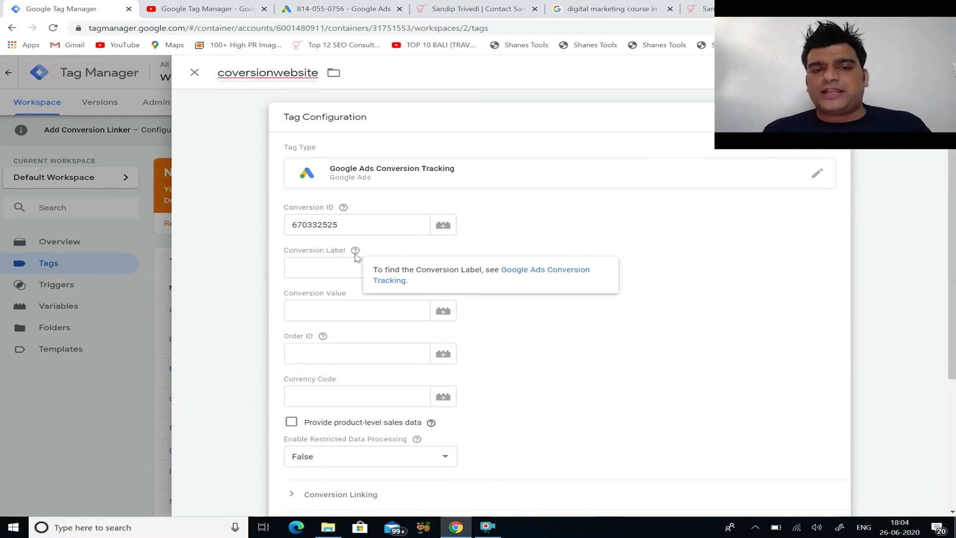
click(359, 5)
drag(455, 309, 337, 308)
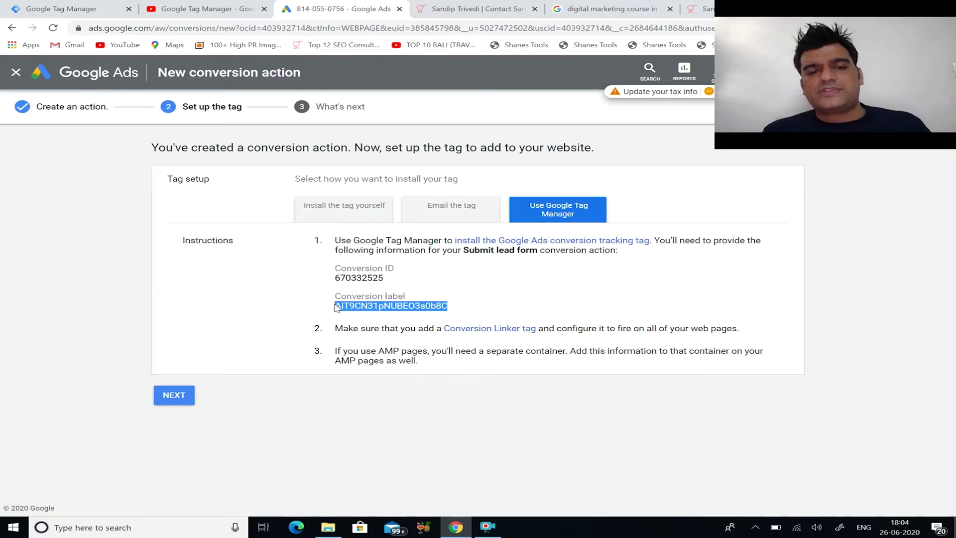
key(ctrl+c)
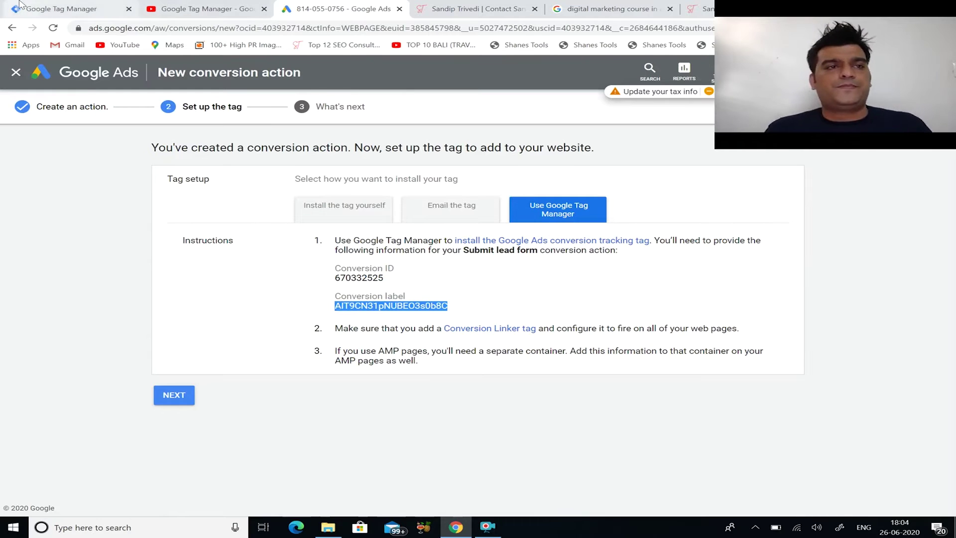
click(59, 8)
click(311, 270)
key(ctrl+v)
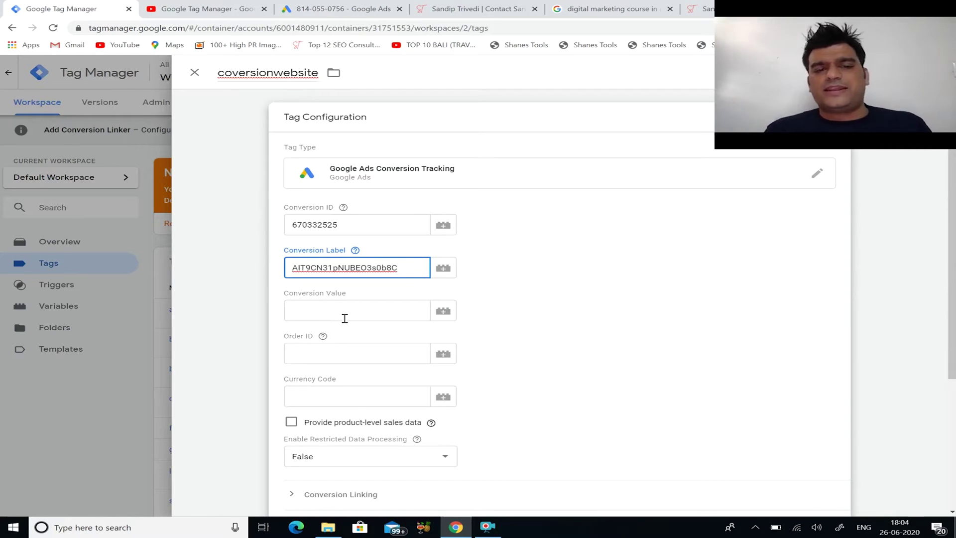
- Add a new firing trigger to the tag and name it thanks
scroll(359, 378, down, 4)
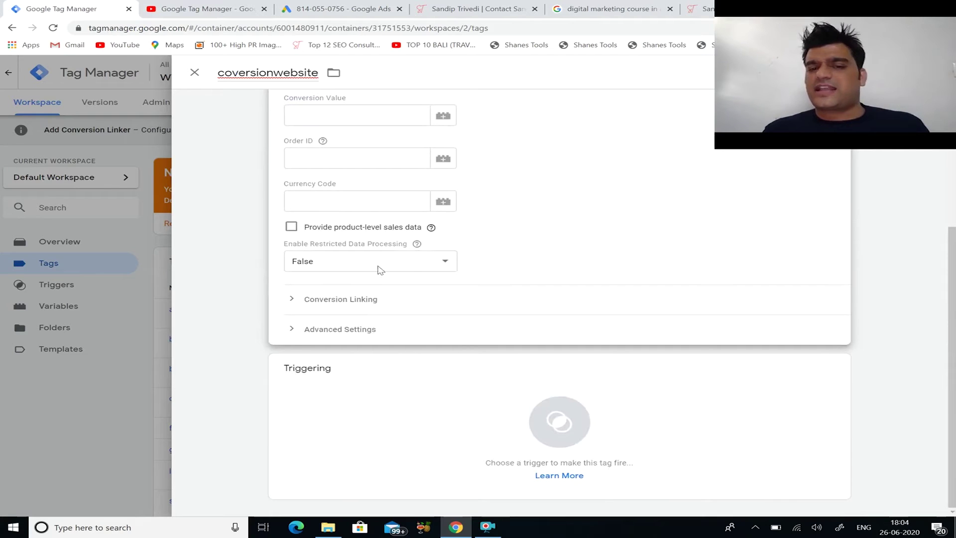
click(390, 455)
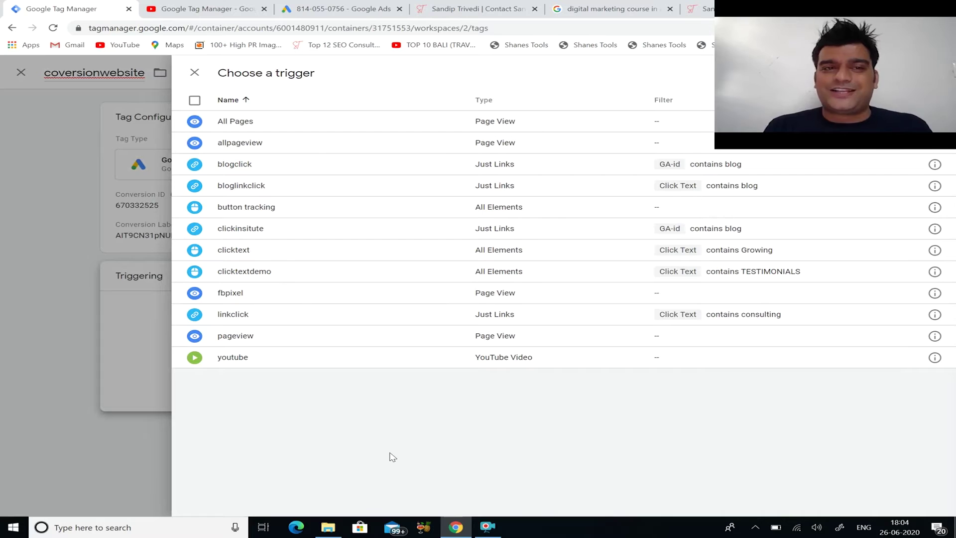
drag(862, 64, 24, 2)
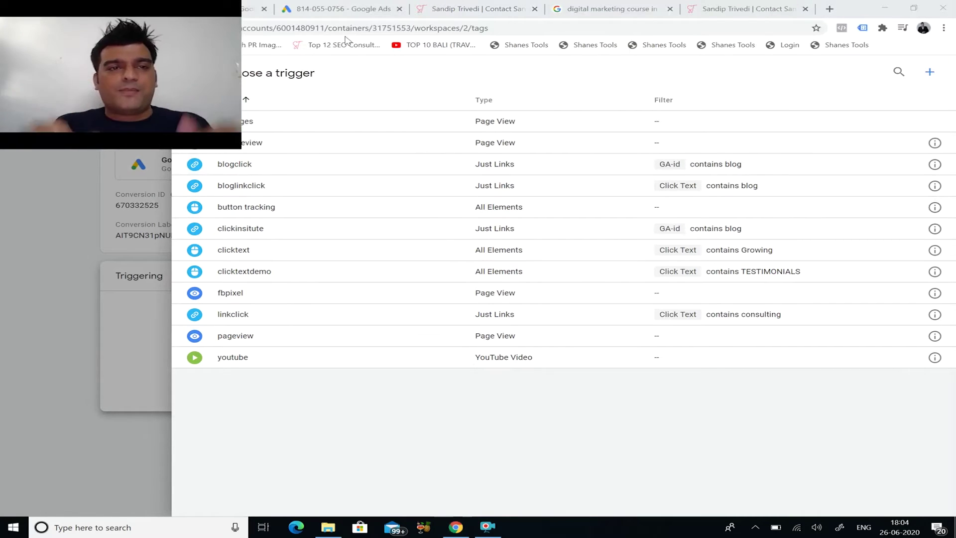
click(929, 75)
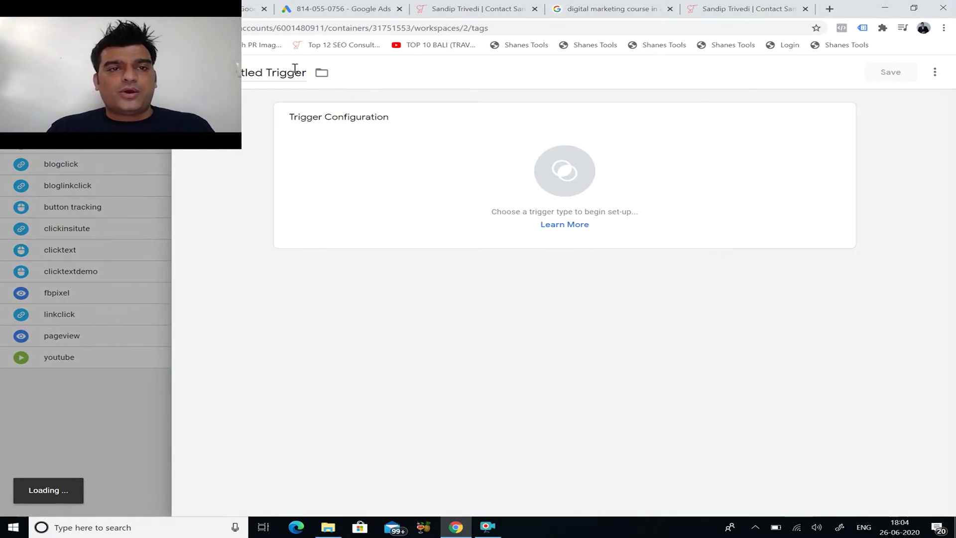
click(295, 68)
key(ctrl+a)
key(BackSpace)
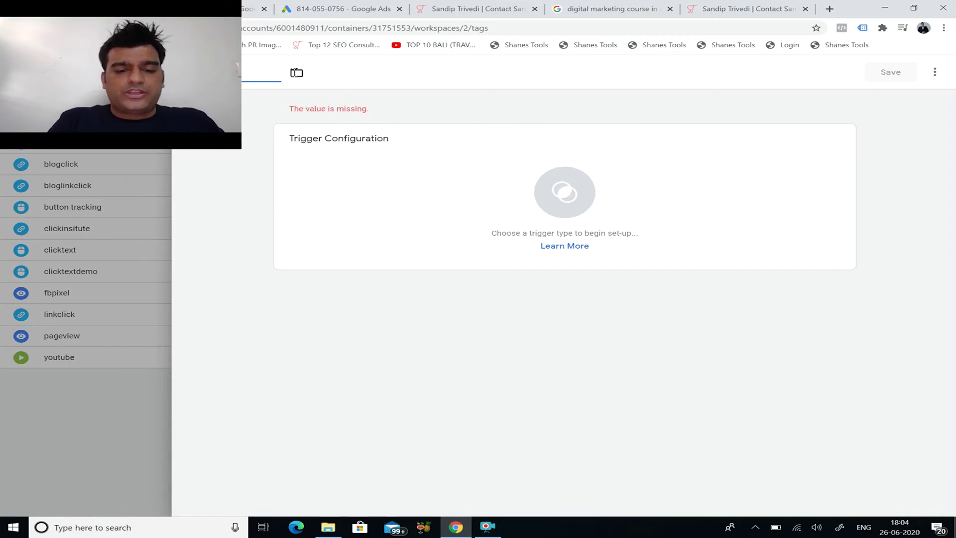
text(links)
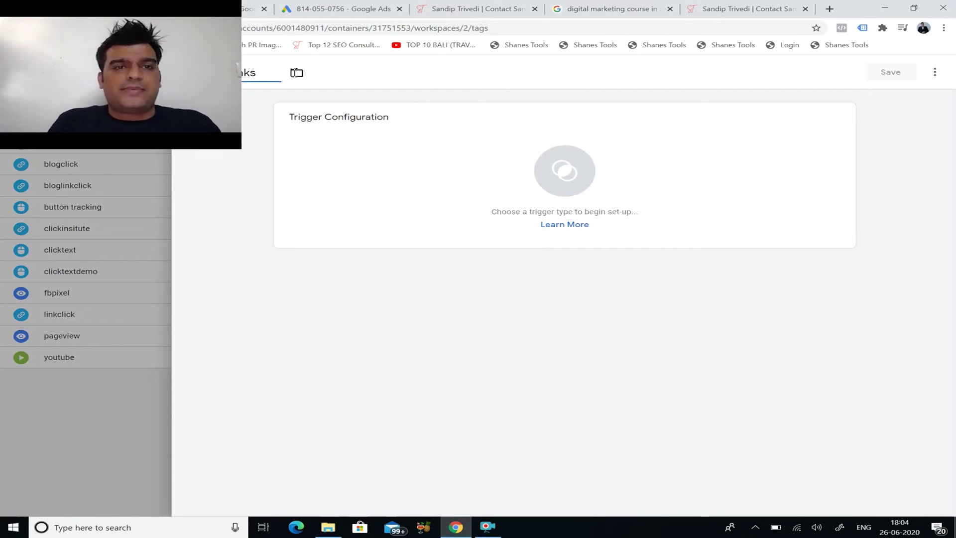
- Set the trigger type to Page View, firing on Some Page Views with a Page Path contains condition
click(608, 163)
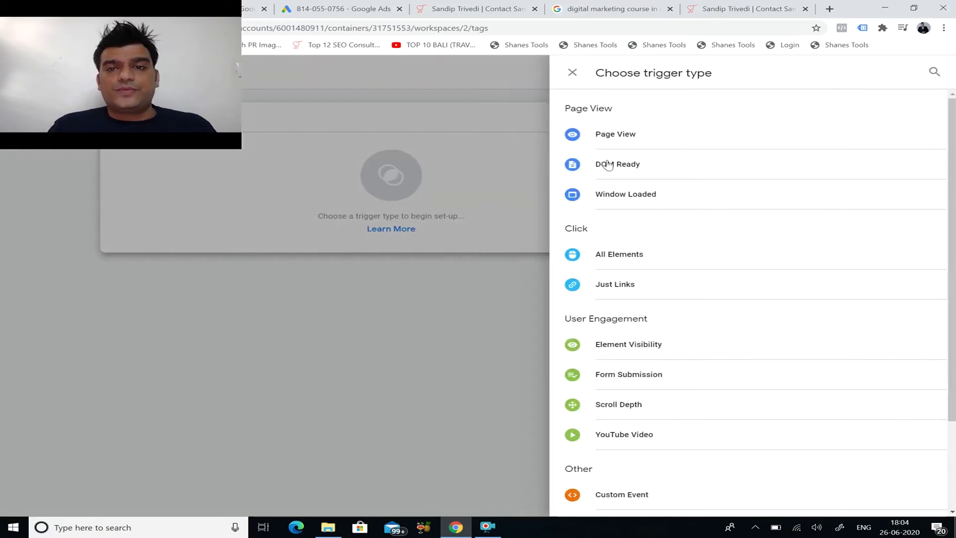
click(642, 145)
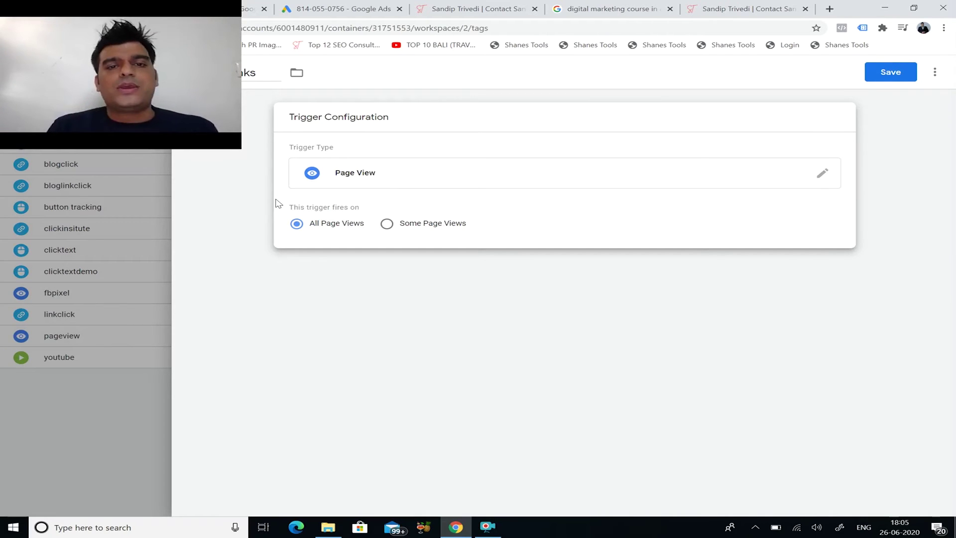
click(417, 225)
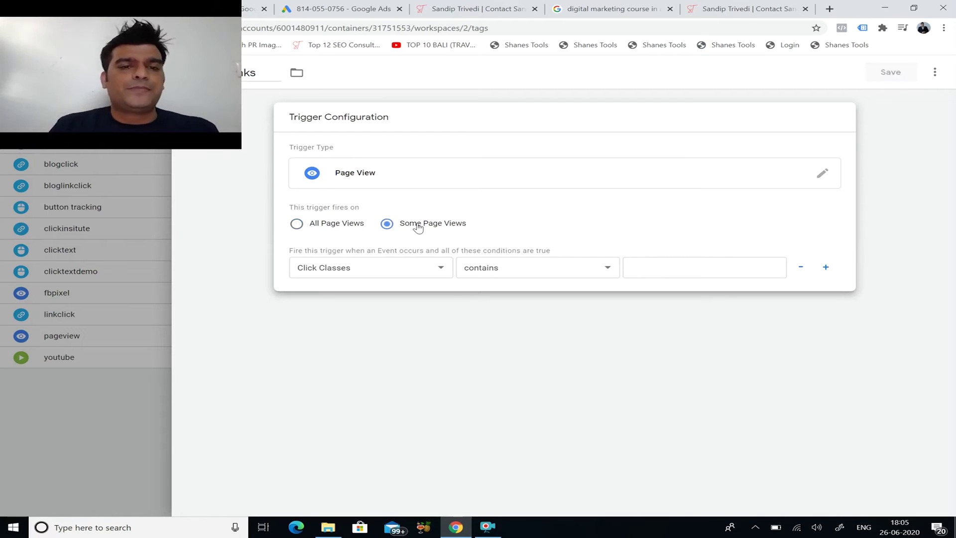
click(352, 268)
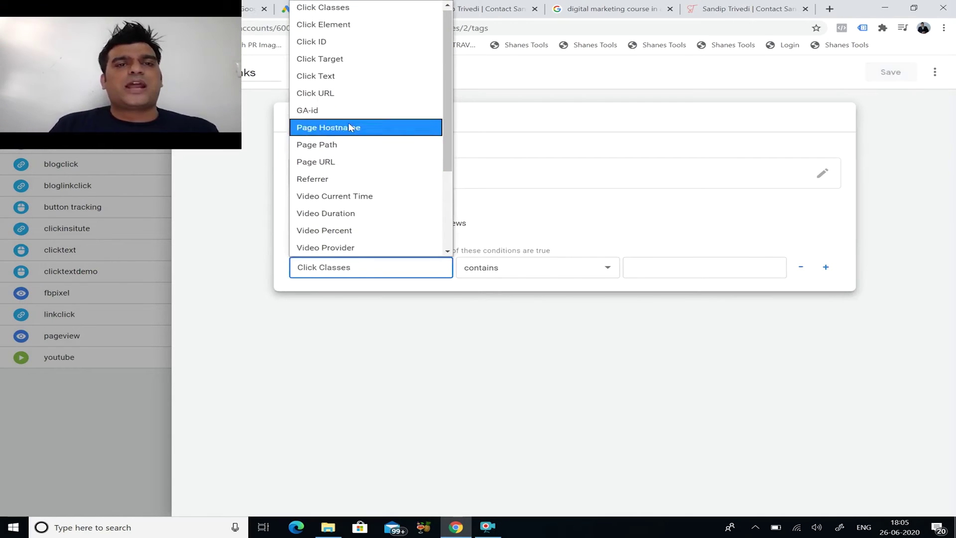
scroll(343, 80, down, 3)
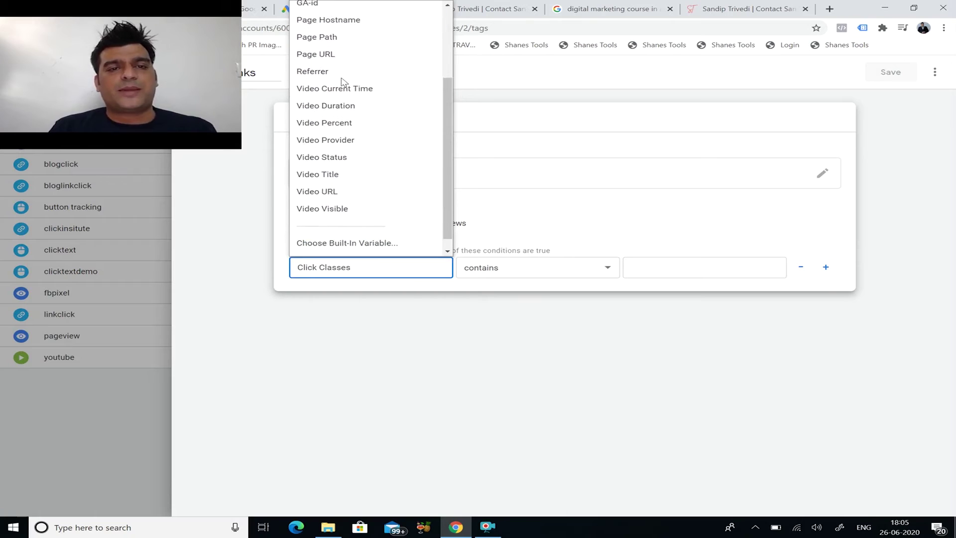
scroll(342, 80, up, 3)
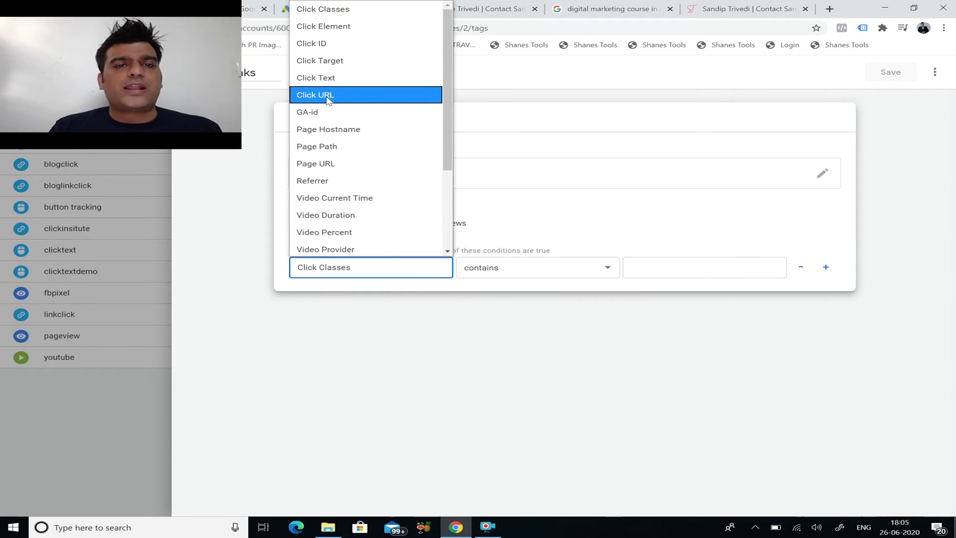
click(315, 147)
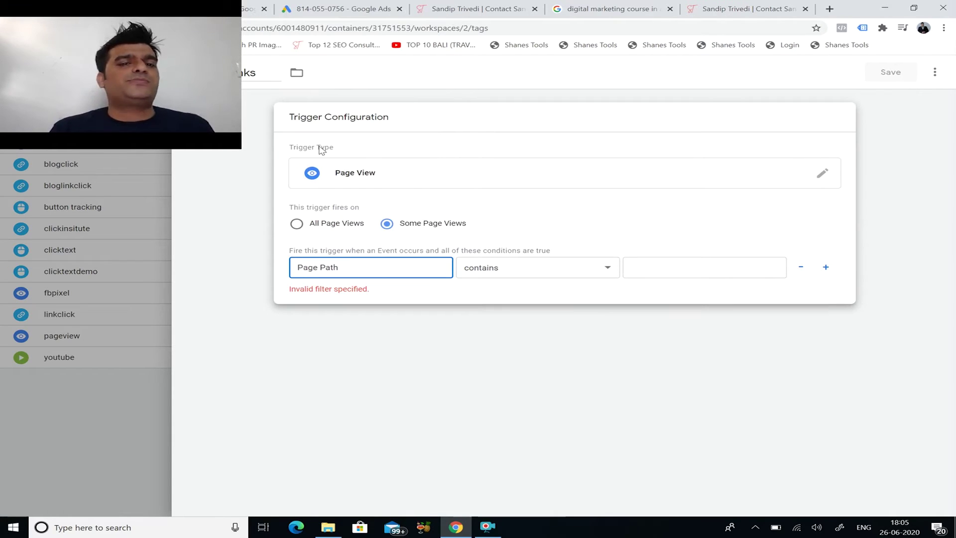
- Copy the contact page's URL slug from the website and paste it as the Page Path condition's value
click(692, 263)
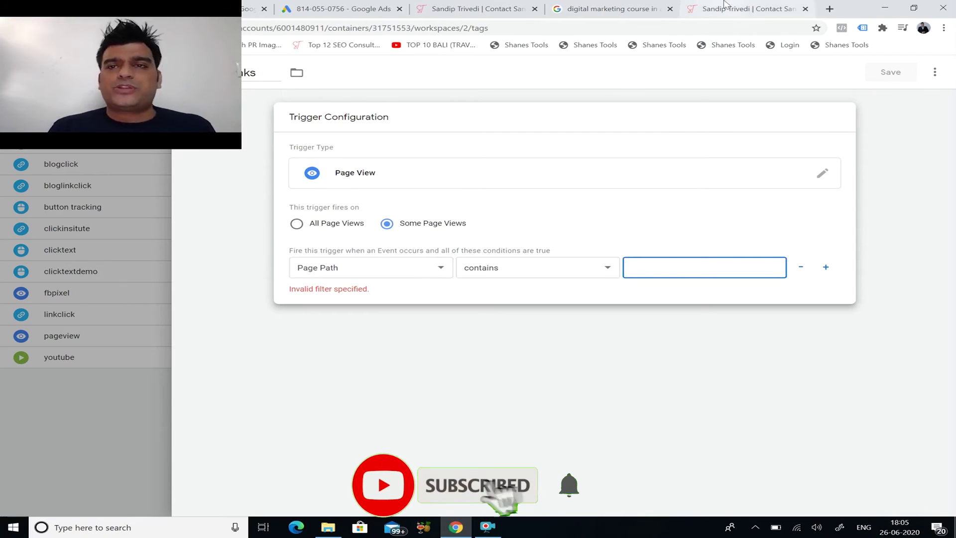
click(725, 7)
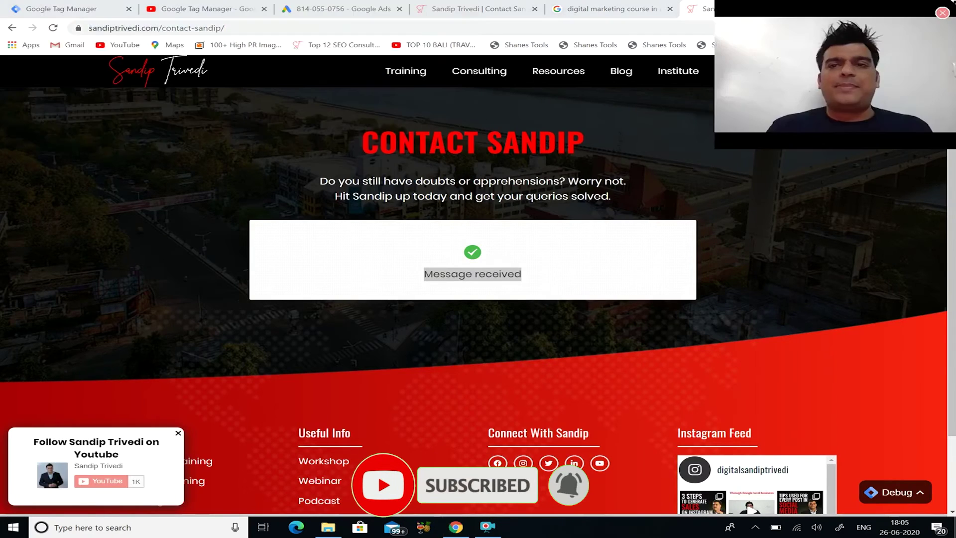
click(164, 28)
key(End)
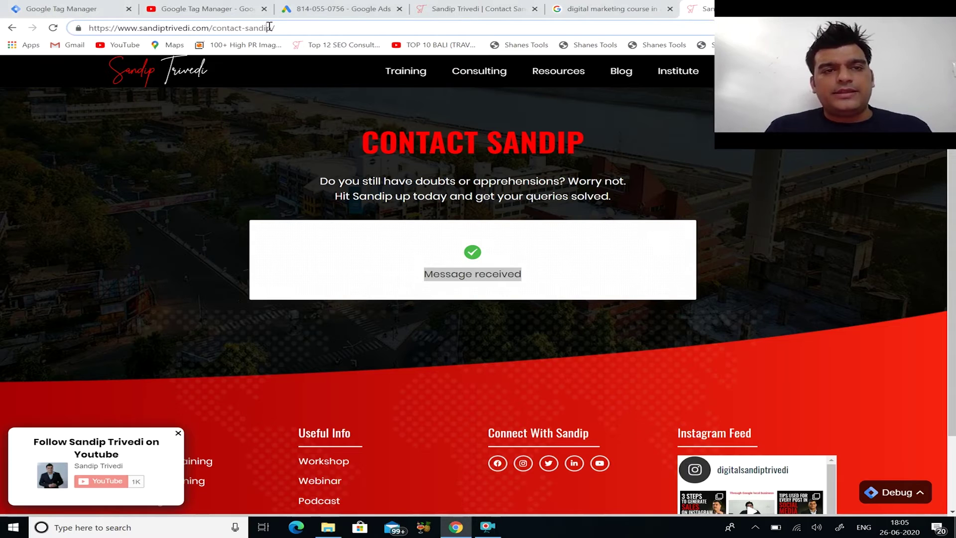
drag(272, 26, 219, 26)
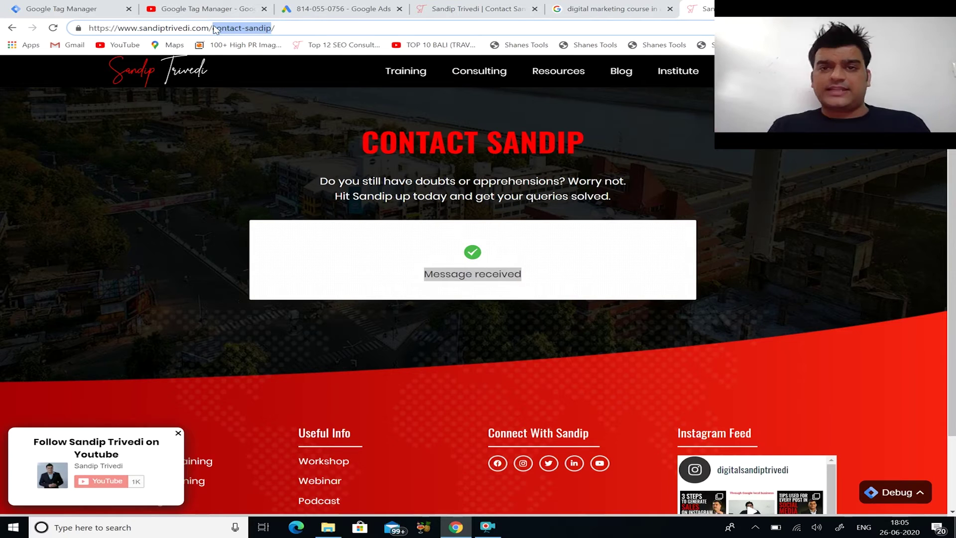
click(50, 5)
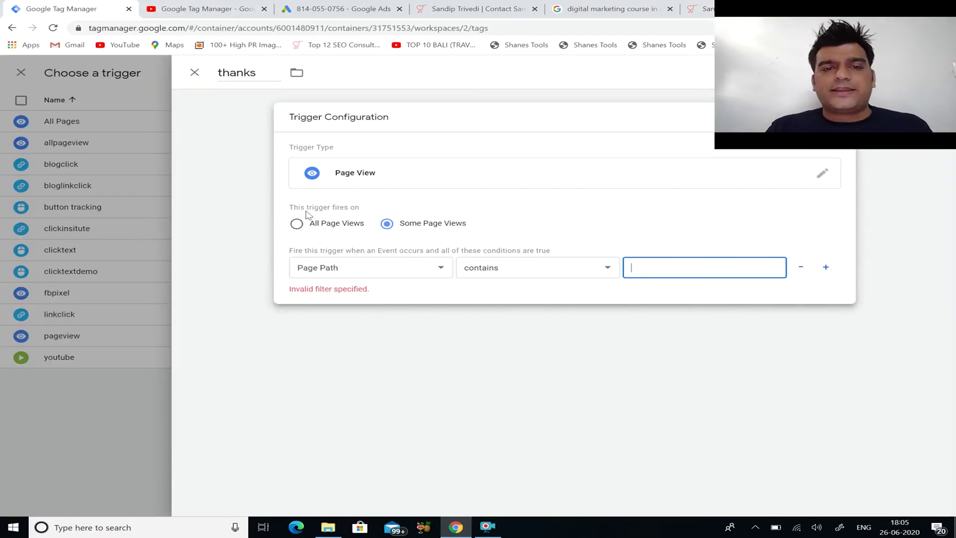
key(ctrl+v)
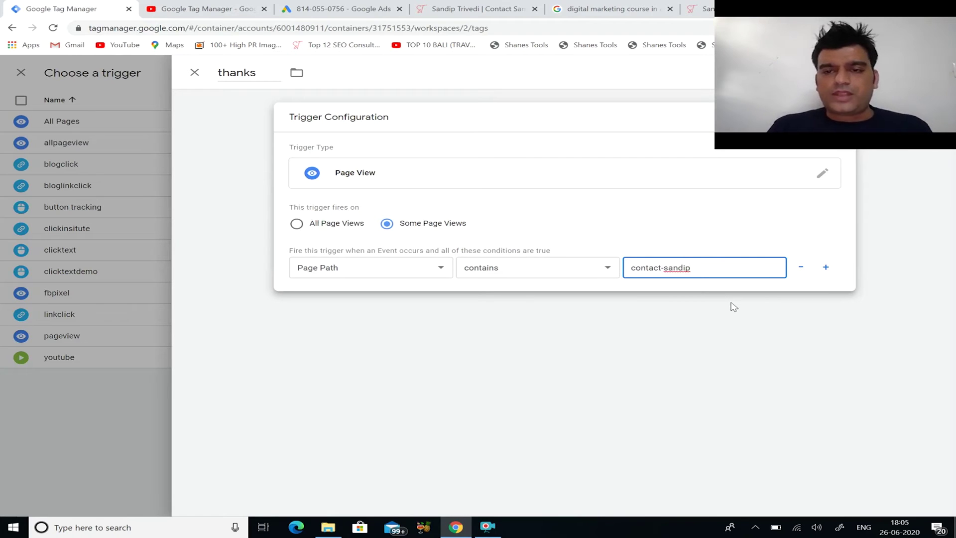
- Save the thanks trigger to attach it to the tag, and save the coversionwebsite tag
click(746, 142)
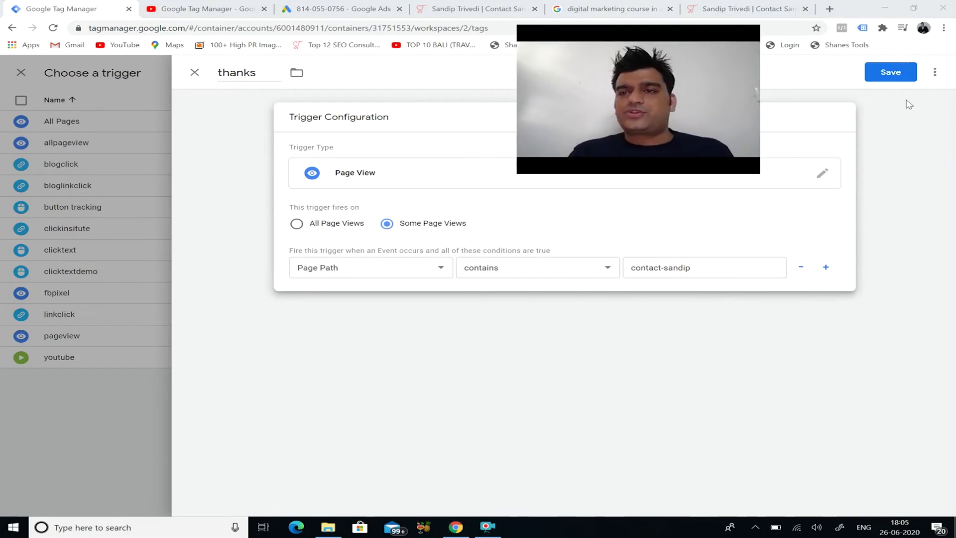
click(899, 76)
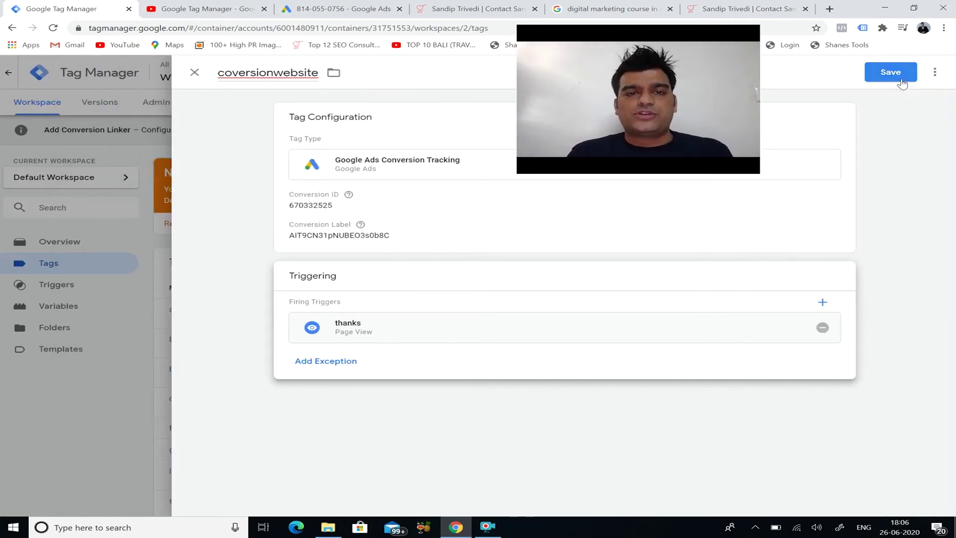
right_click(902, 82)
click(898, 72)
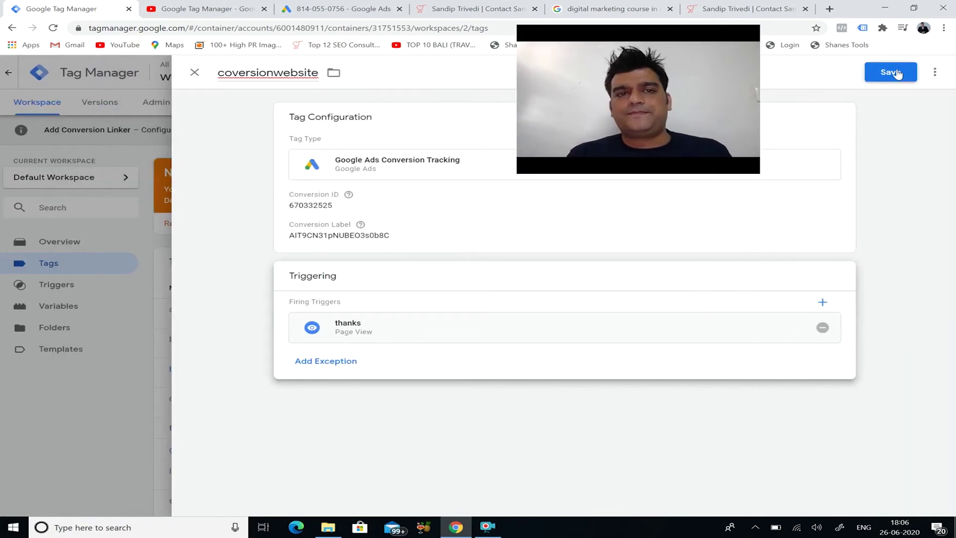
- Save the coversionwebsite tag and leave the Default Workspace's preview mode
click(898, 72)
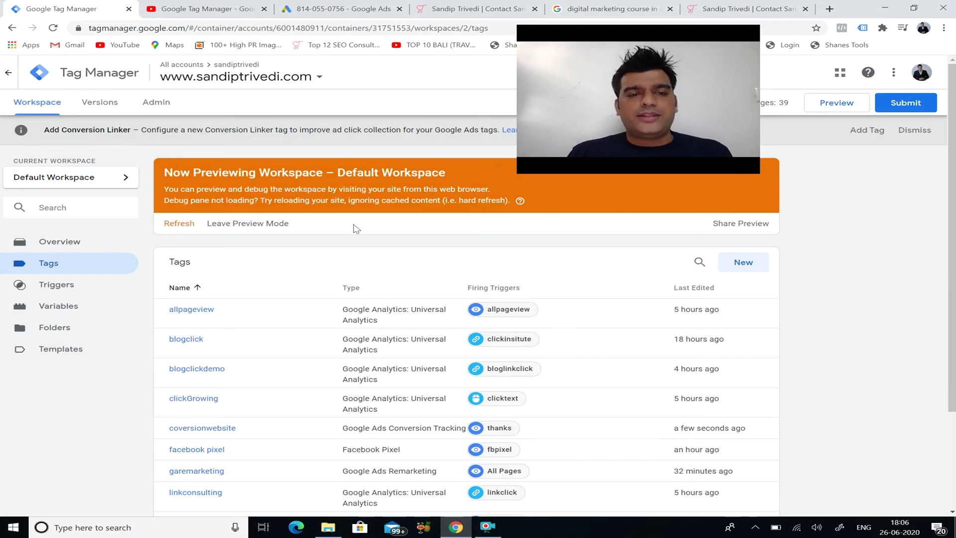
click(235, 224)
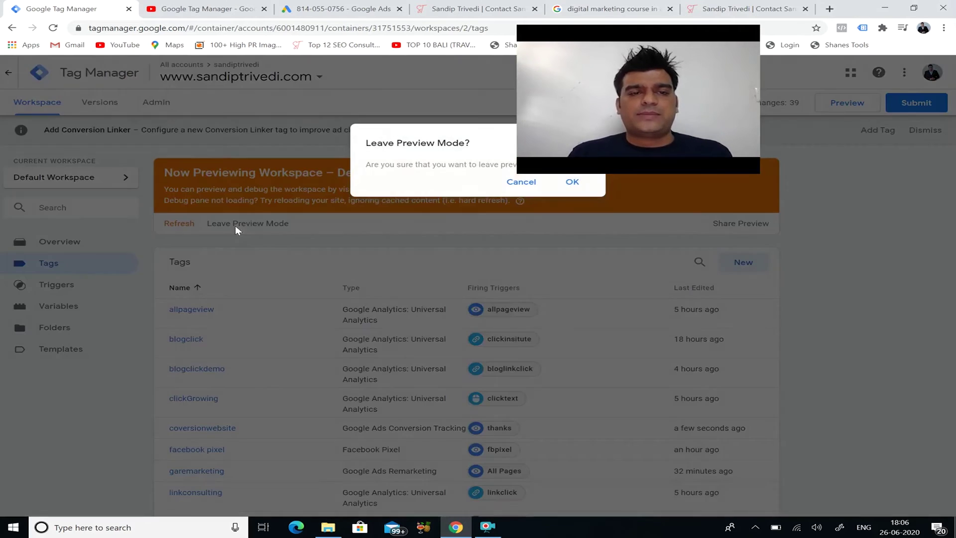
click(572, 182)
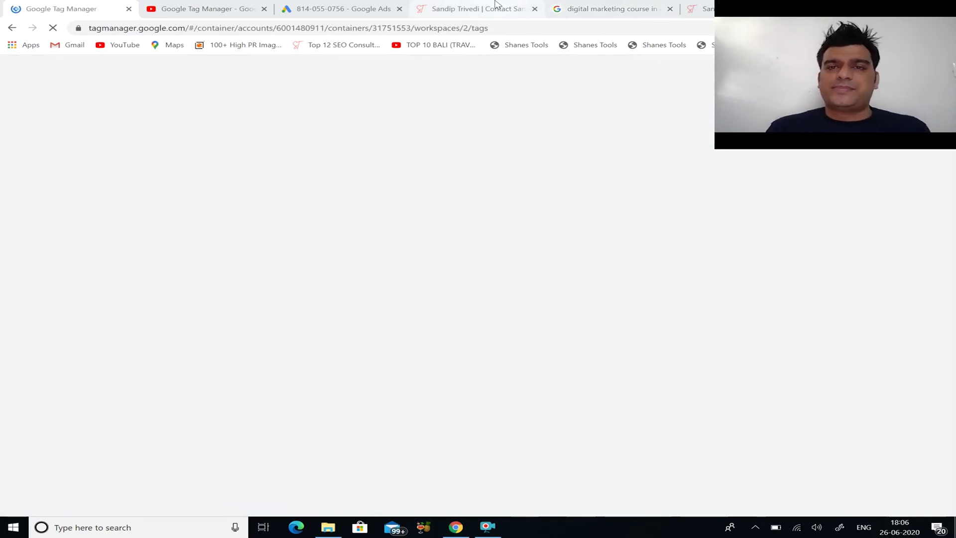
- Open the website's home page from the contact page and examine its fired and not fired tags in the Tag Manager debug pane
click(496, 4)
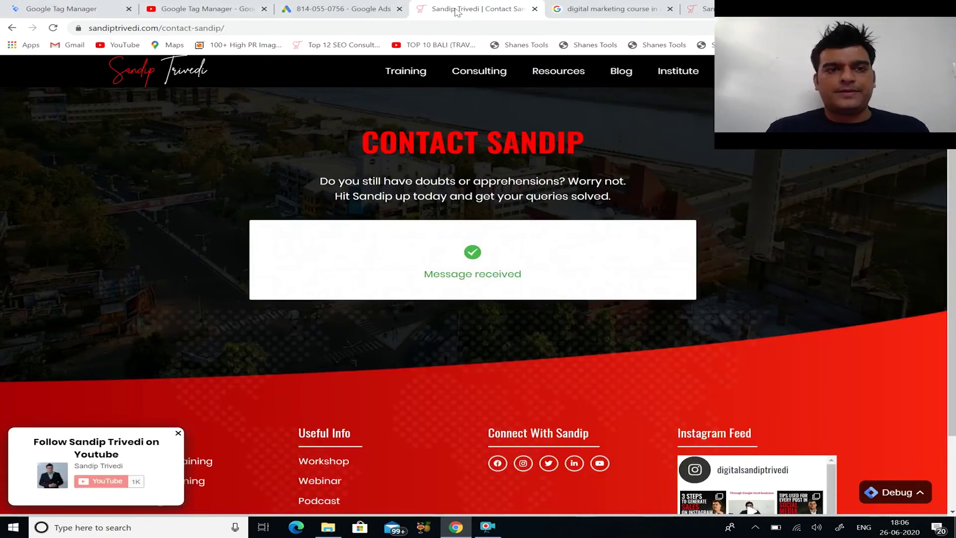
click(144, 86)
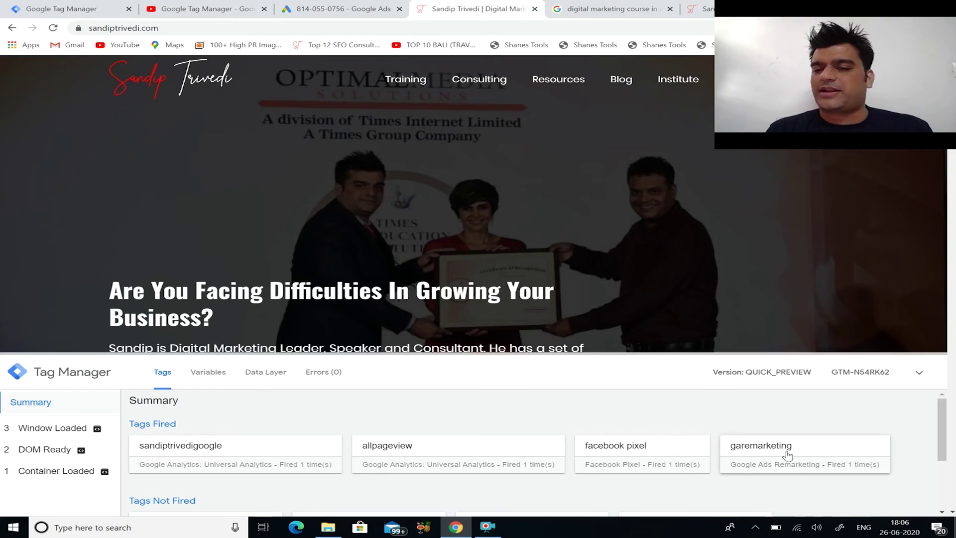
scroll(771, 449, down, 3)
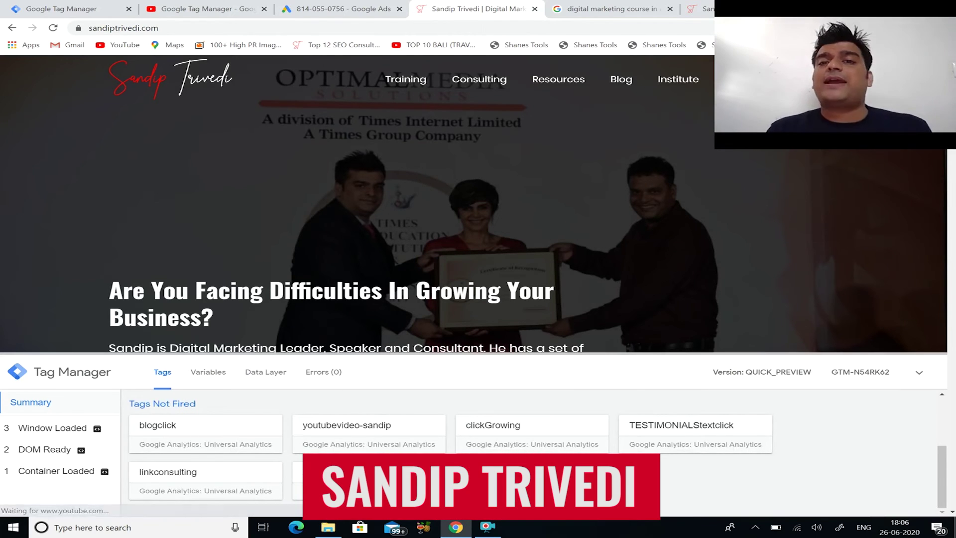
drag(790, 17, 76, 16)
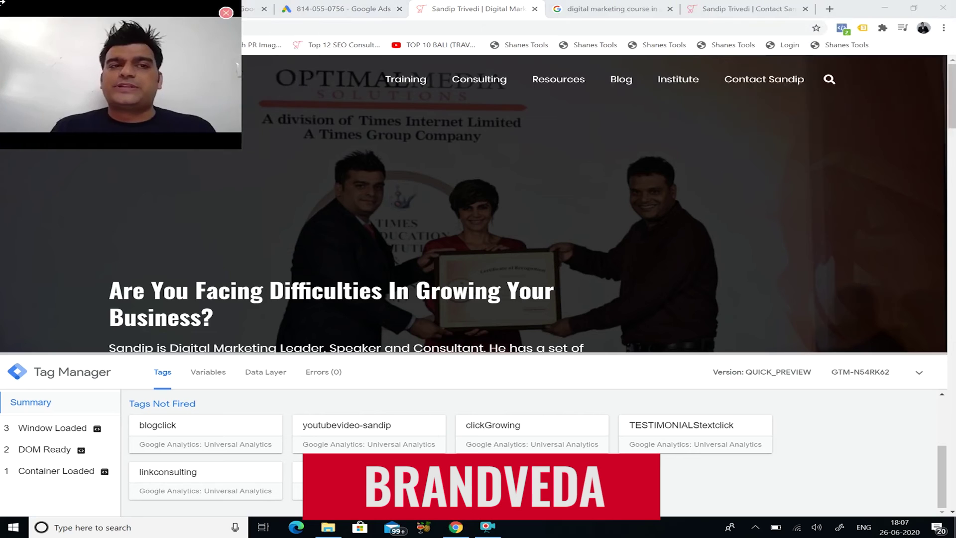
- Open the website's contact page and check the coversionwebsite conversion tag in the debug pane and in Google Tag Assistant
click(749, 81)
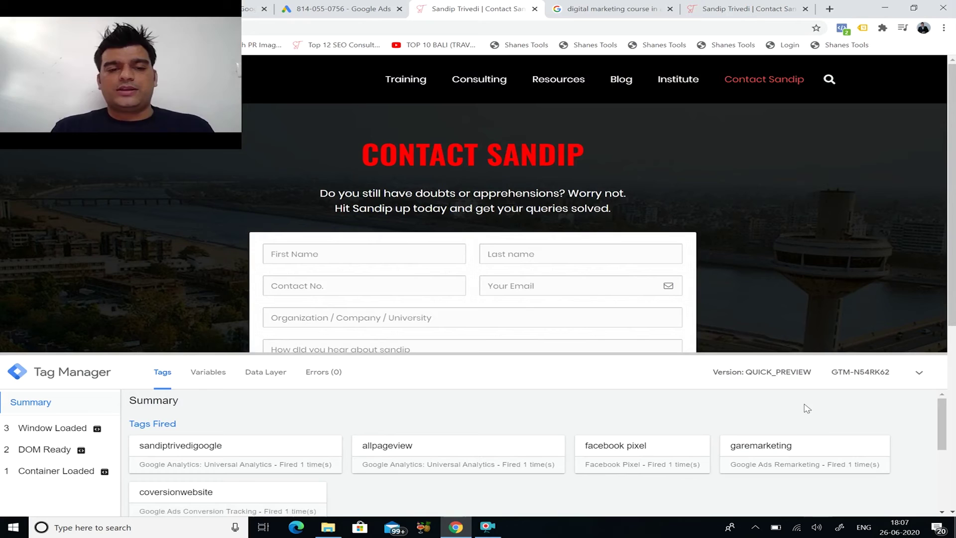
scroll(798, 428, down, 1)
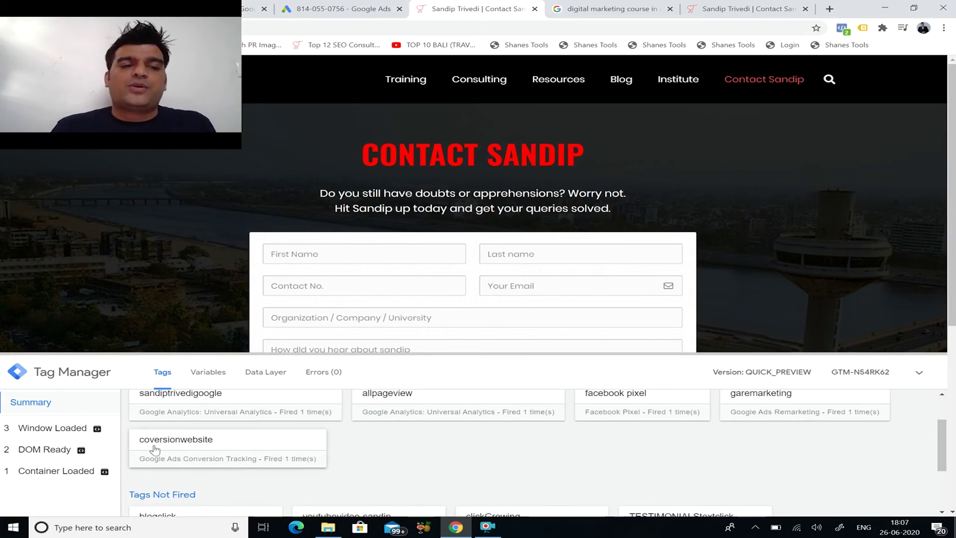
scroll(172, 449, up, 1)
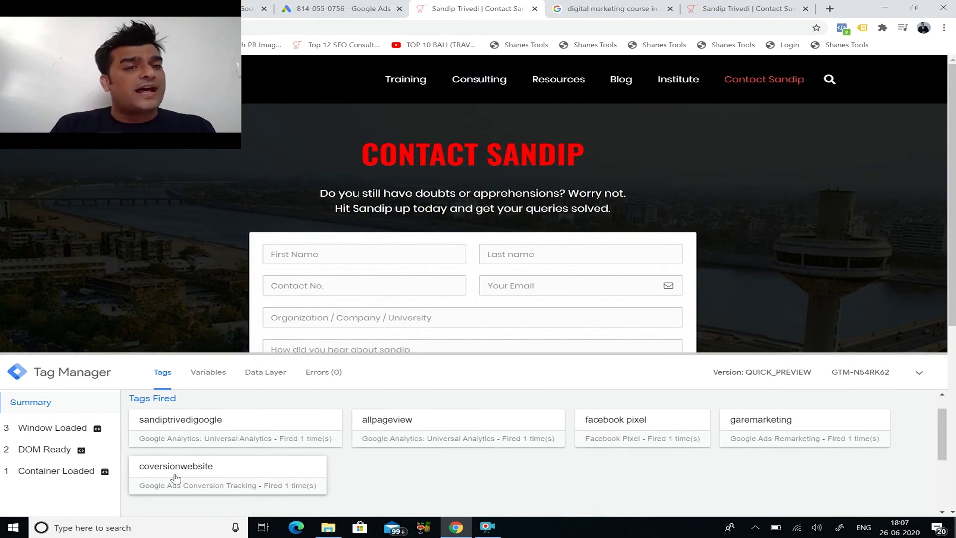
click(866, 28)
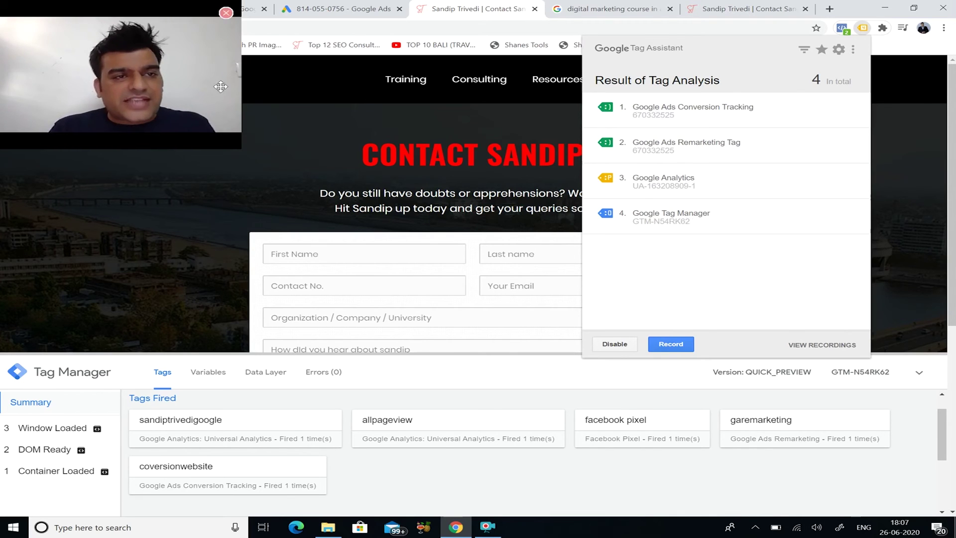
drag(183, 86, 936, 2)
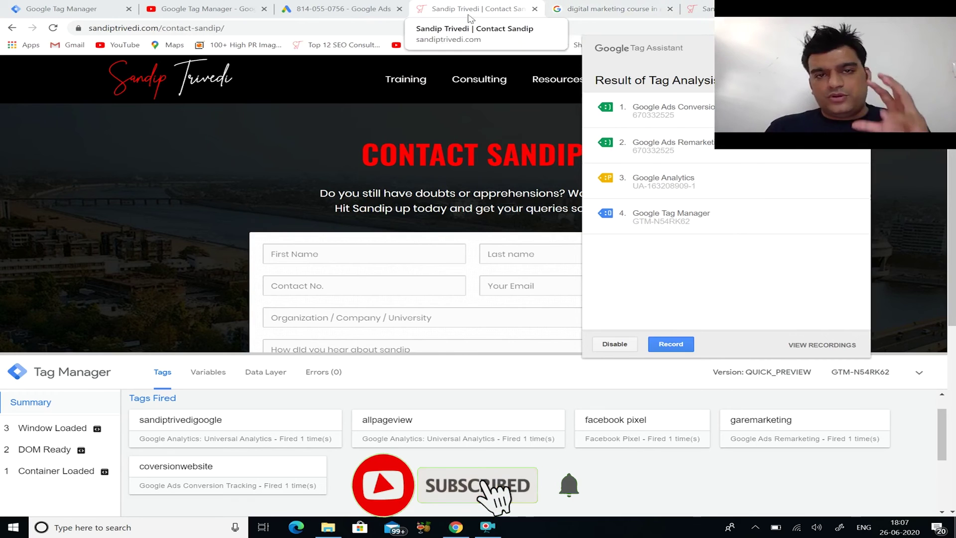
- Switch to Google Ads, close the new conversion action setup and go to the All campaigns overview
click(342, 9)
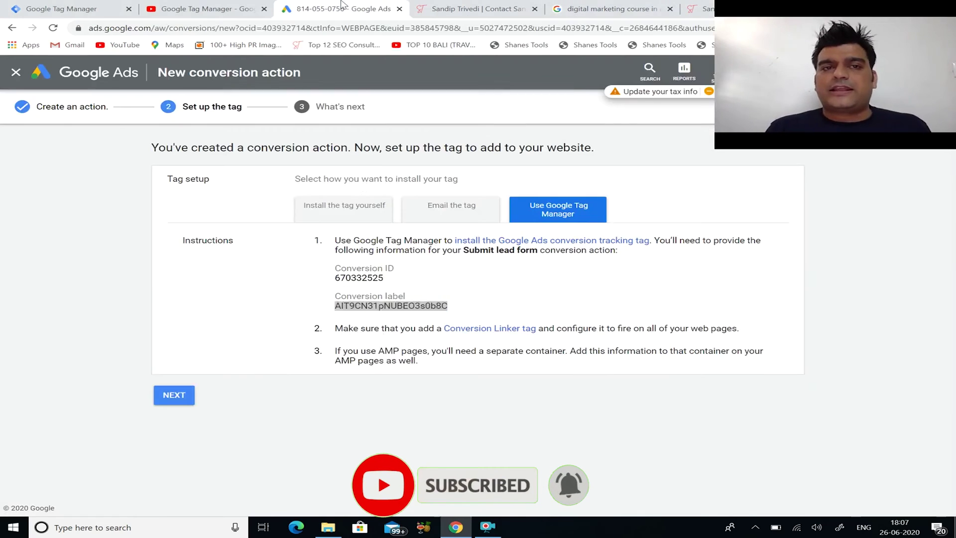
click(10, 75)
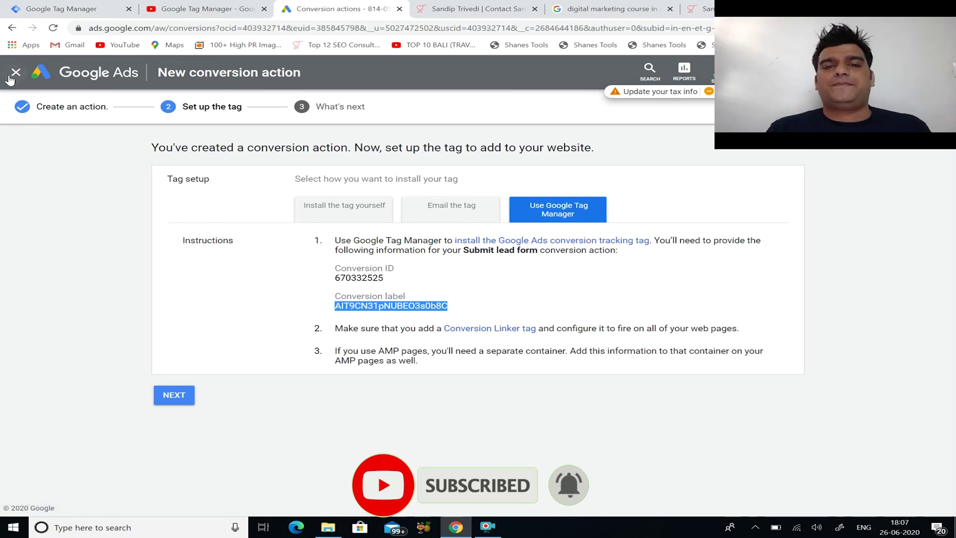
click(14, 73)
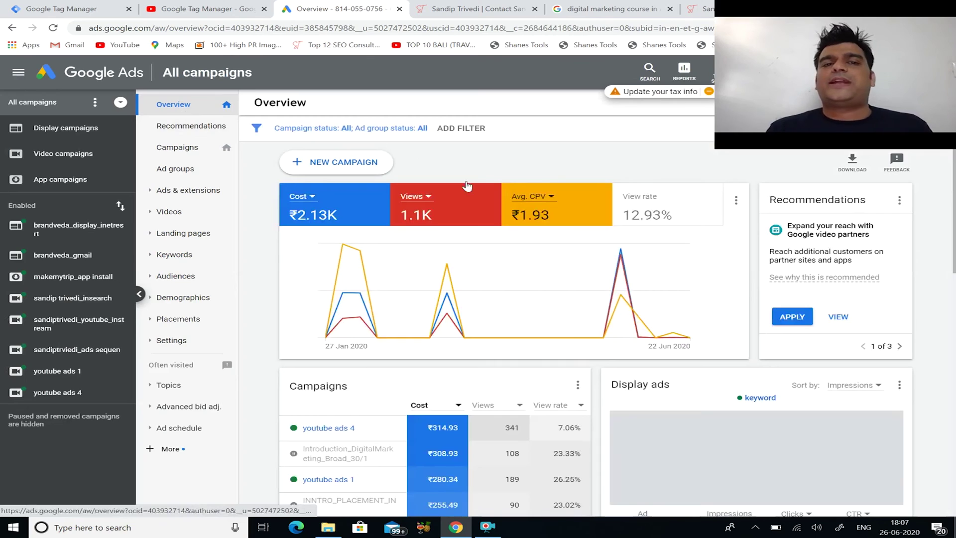
- Replace the Views metric in the overview chart with Conversions, covering all conversions
click(418, 197)
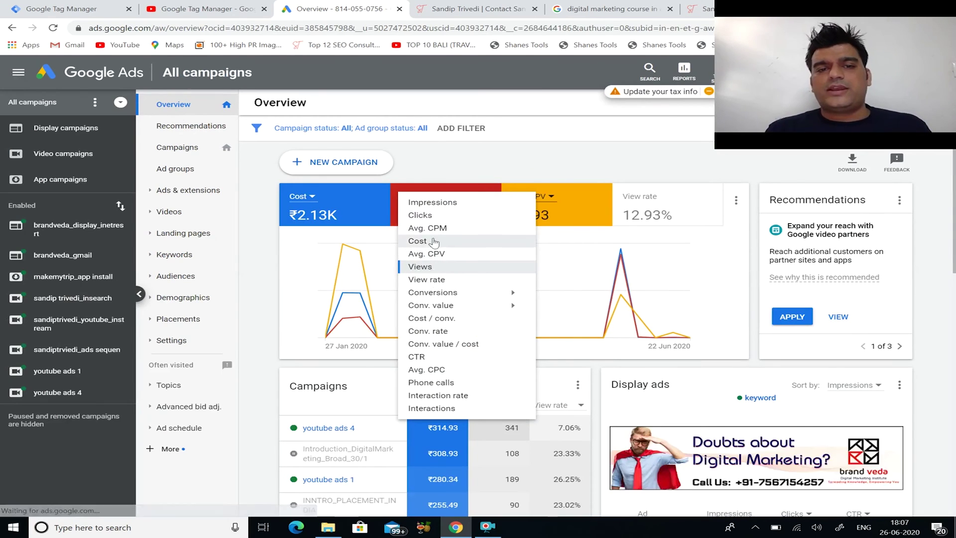
mouse_move(438, 293)
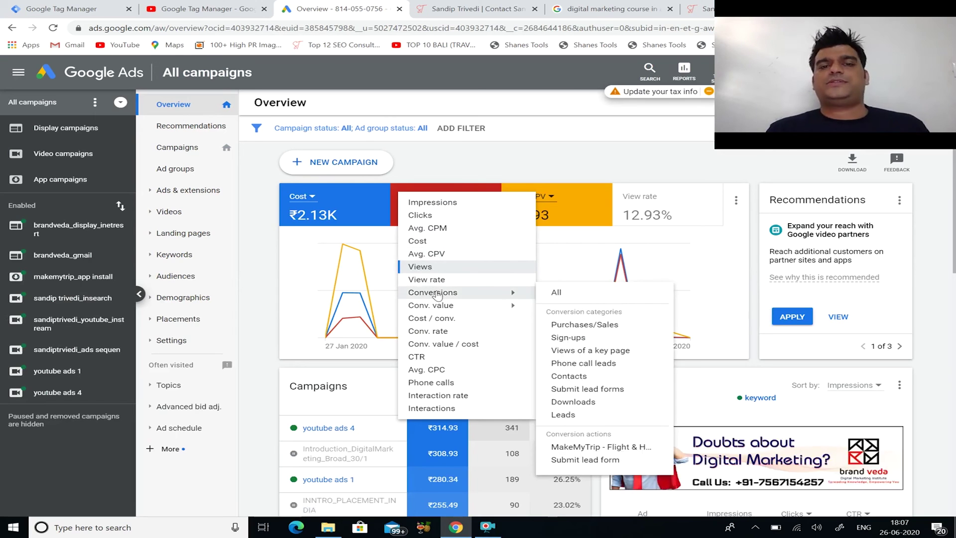
click(557, 294)
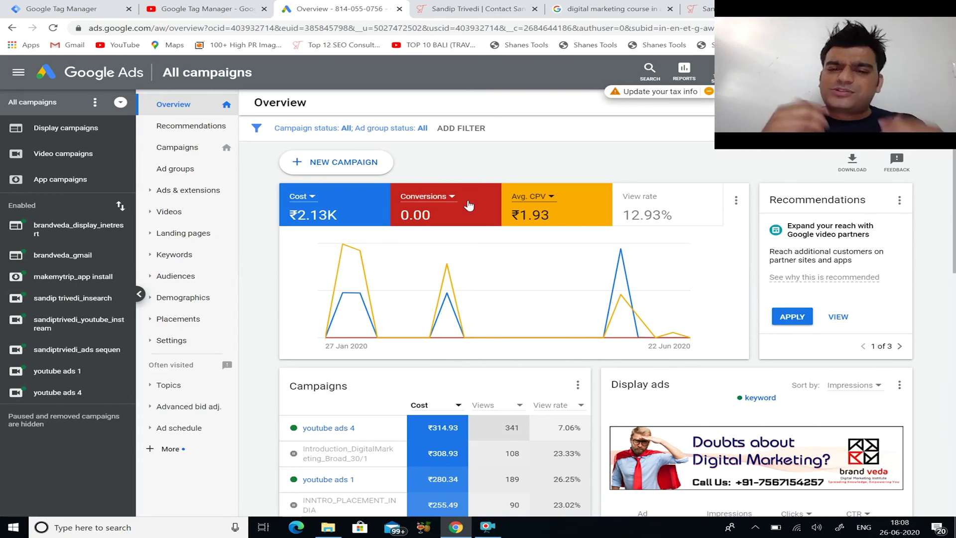
click(487, 528)
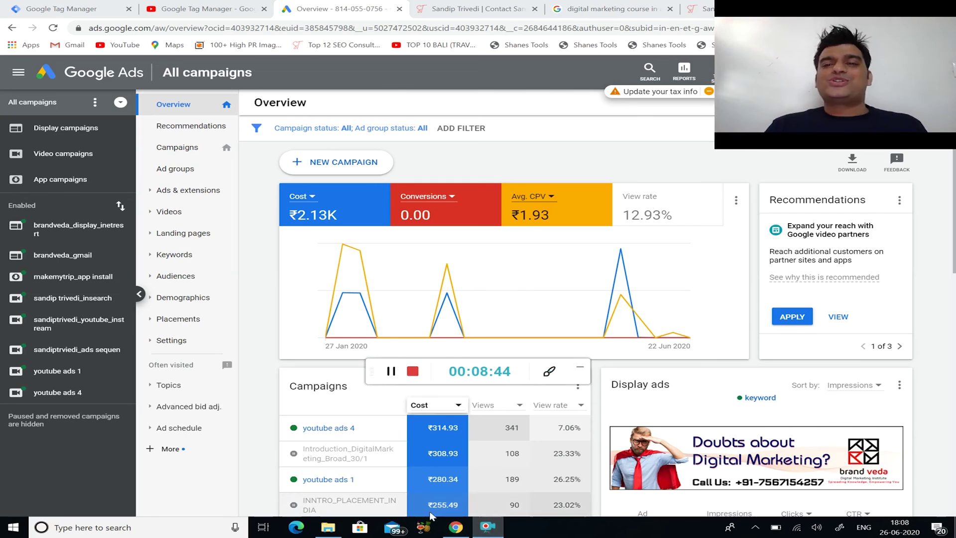
mouse_move(431, 515)
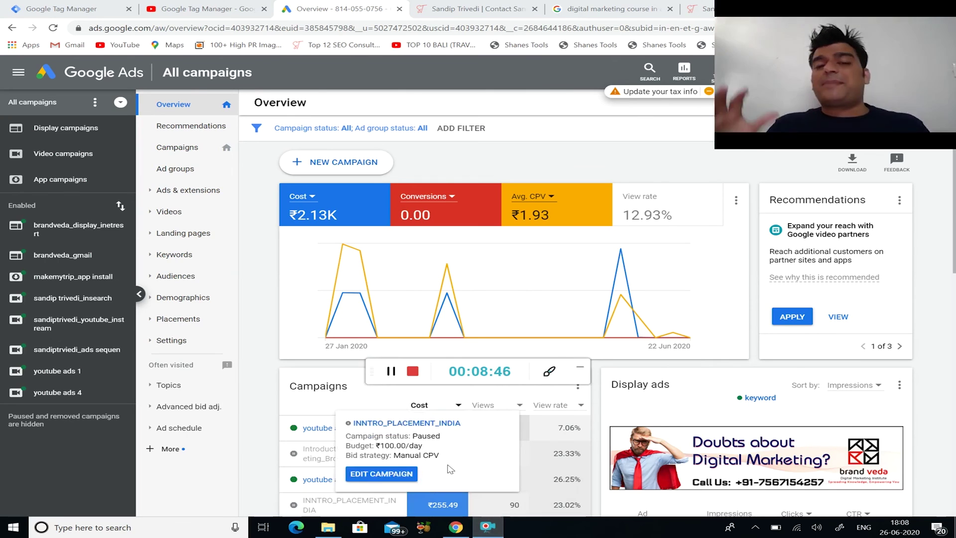